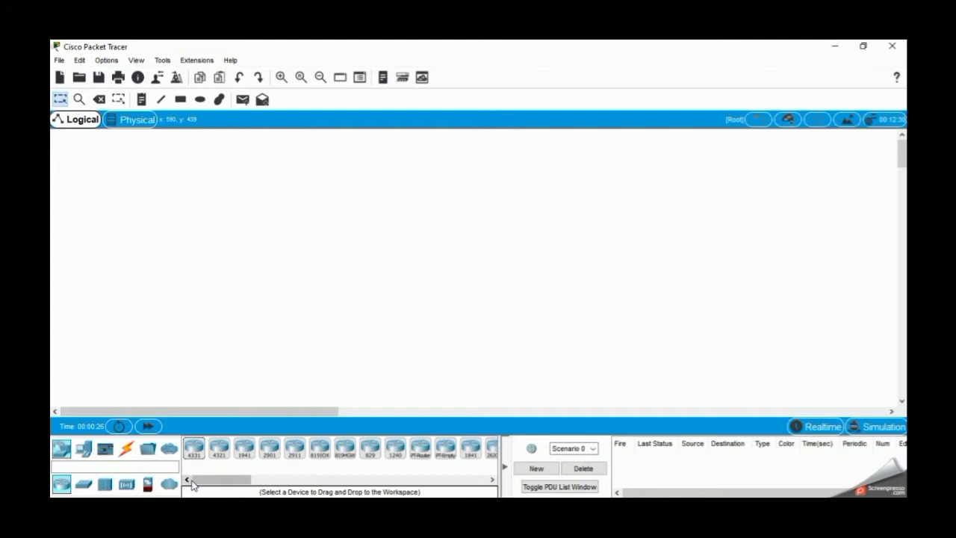
# Step: Place three PT-Router devices in a row near the top of the workspace
pyautogui.click(420, 448)
pyautogui.click(290, 161)
pyautogui.click(360, 161)
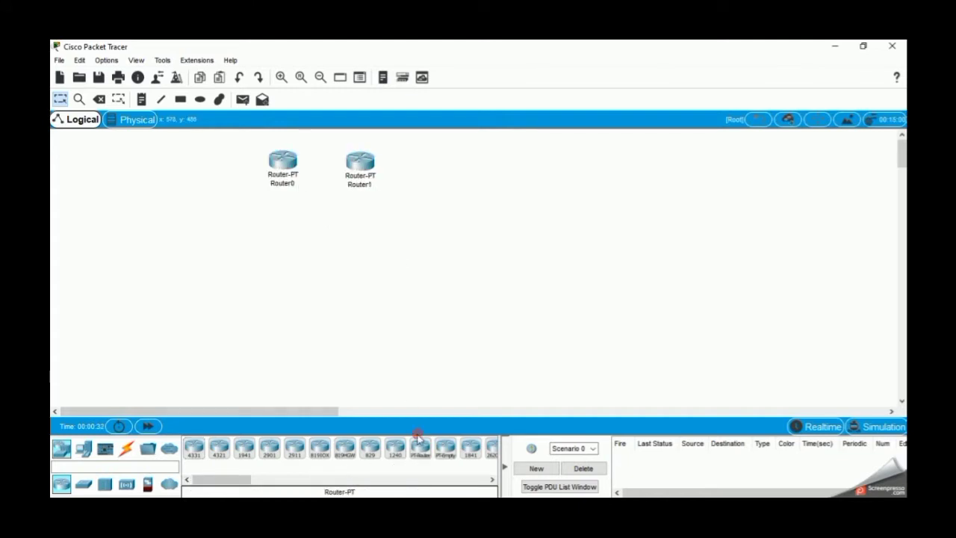
pyautogui.click(452, 164)
# Step: Delete Router0 from the workspace
pyautogui.click(291, 184)
pyautogui.click(450, 189)
pyautogui.click(278, 164)
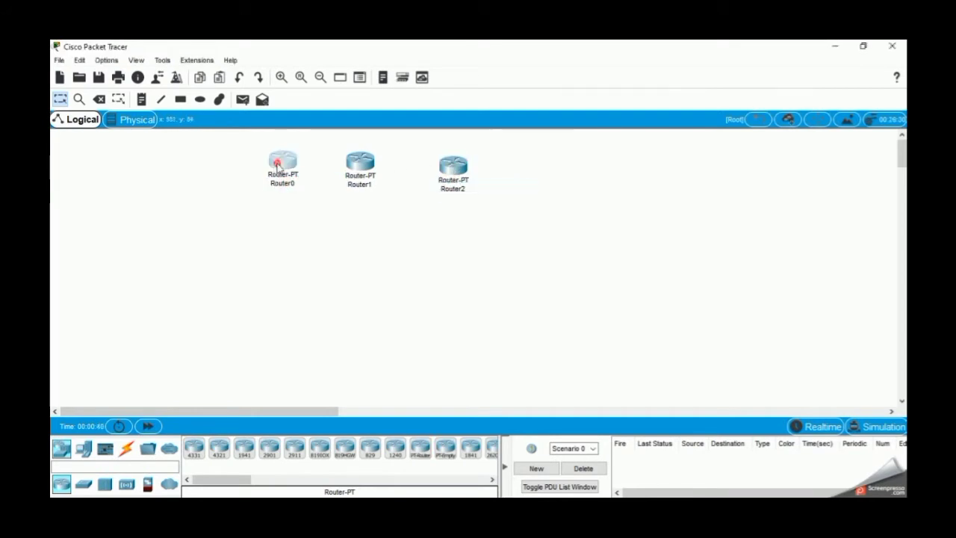
pyautogui.click(641, 97)
pyautogui.click(100, 100)
pyautogui.click(423, 290)
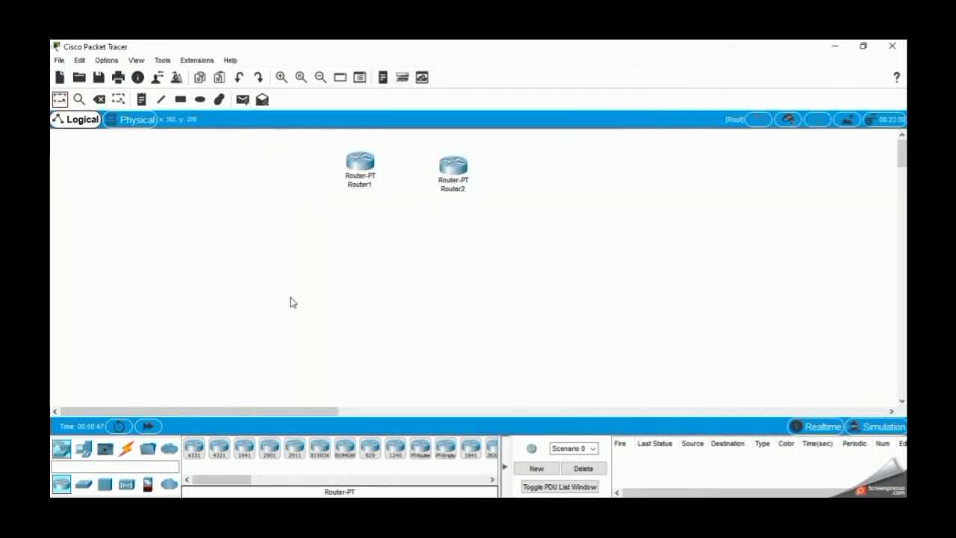
# Step: Add another PT-Router at the right end of the row and shift all three routers into an evenly spaced line
pyautogui.click(420, 448)
pyautogui.click(512, 168)
pyautogui.moveTo(360, 161); pyautogui.dragTo(313, 150)
pyautogui.moveTo(453, 165); pyautogui.dragTo(393, 147)
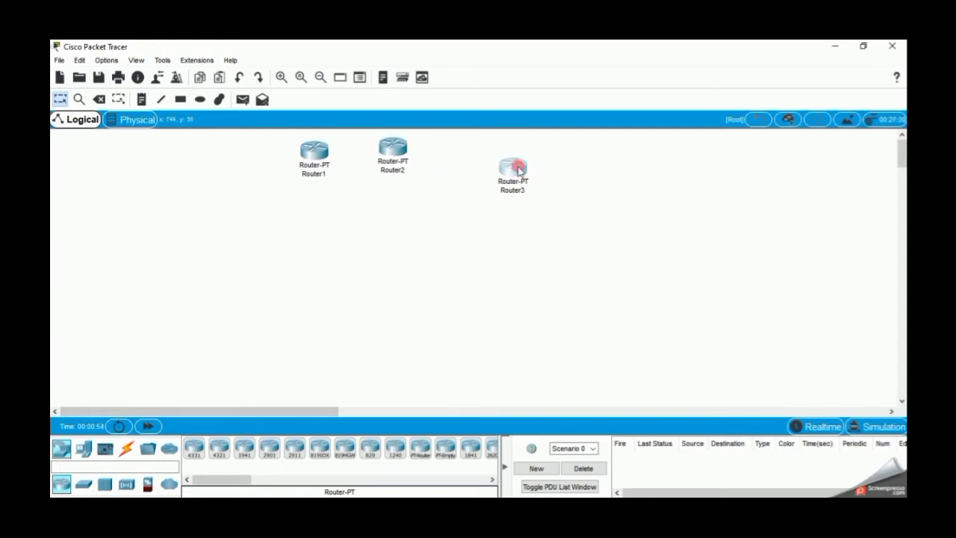
pyautogui.moveTo(512, 167); pyautogui.dragTo(485, 148)
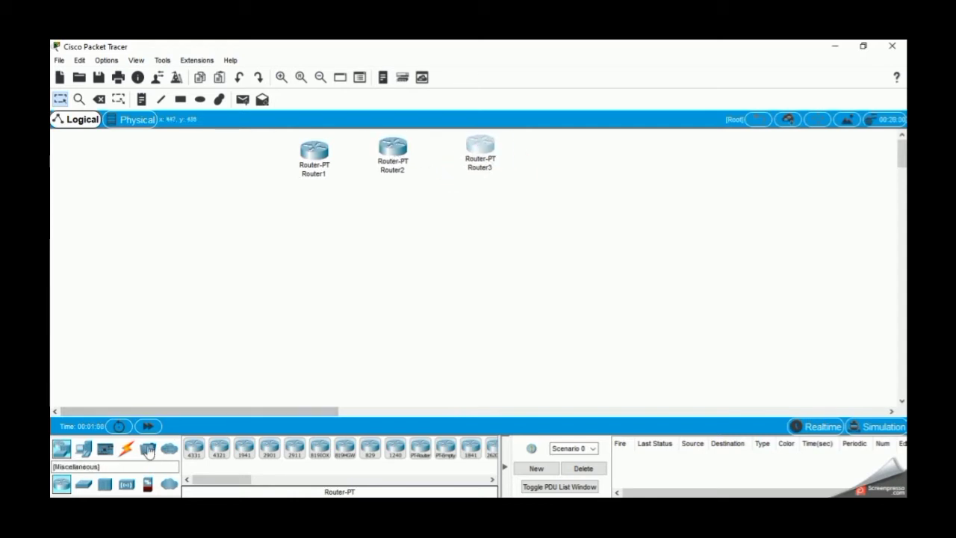
pyautogui.click(83, 450)
pyautogui.click(61, 448)
pyautogui.click(83, 484)
pyautogui.click(219, 448)
pyautogui.click(296, 251)
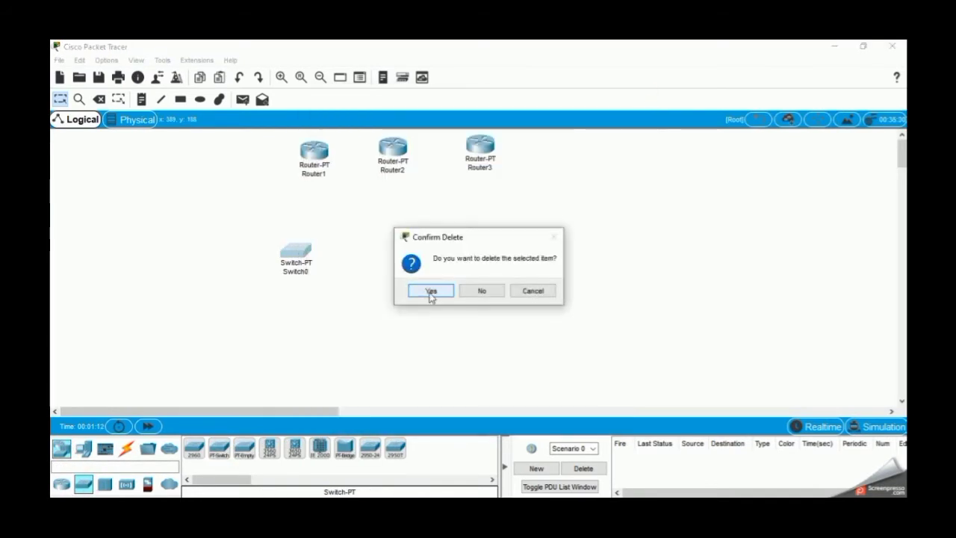
pyautogui.click(429, 291)
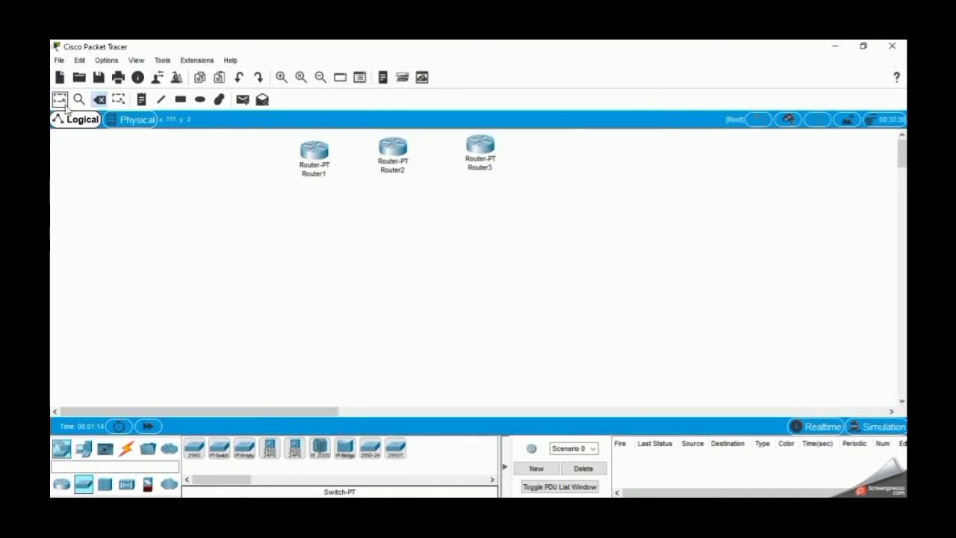
# Step: Place three PT-Switch devices, one beneath each router, and align the devices into two rows
pyautogui.click(314, 218)
pyautogui.click(398, 227)
pyautogui.click(490, 225)
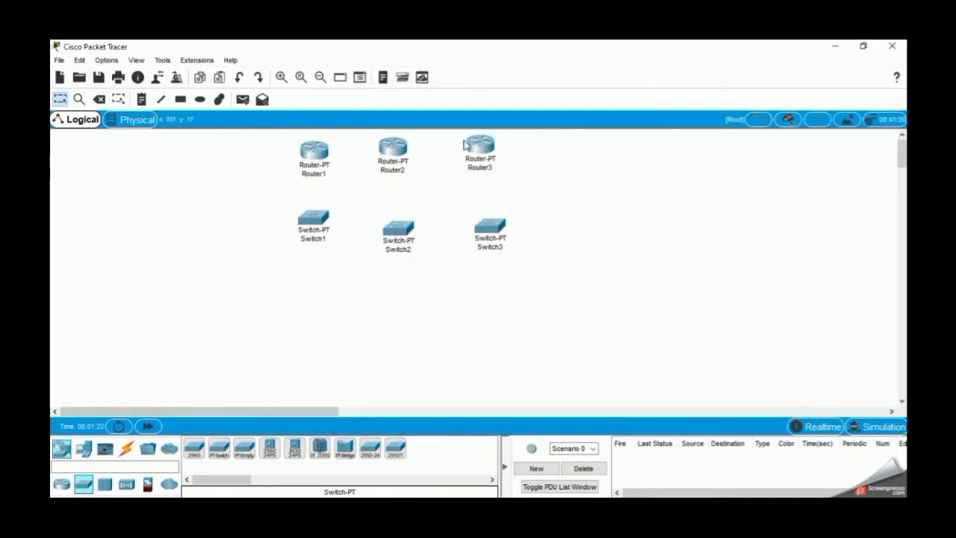
pyautogui.moveTo(395, 233); pyautogui.dragTo(393, 225)
pyautogui.moveTo(484, 225); pyautogui.dragTo(476, 217)
pyautogui.click(569, 281)
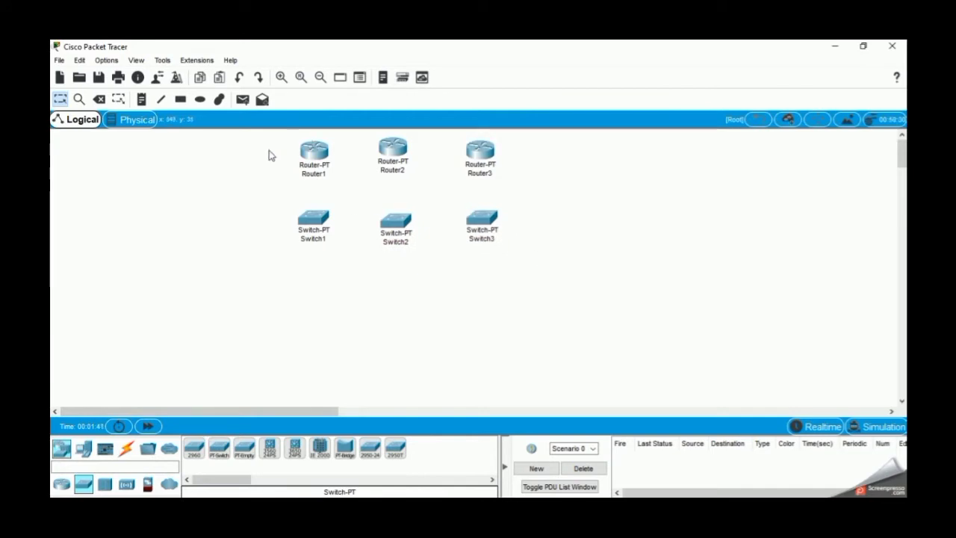
# Step: Connect Router1 Serial2/0 to Router2 Serial2/0 with a Serial DTE cable
pyautogui.click(128, 447)
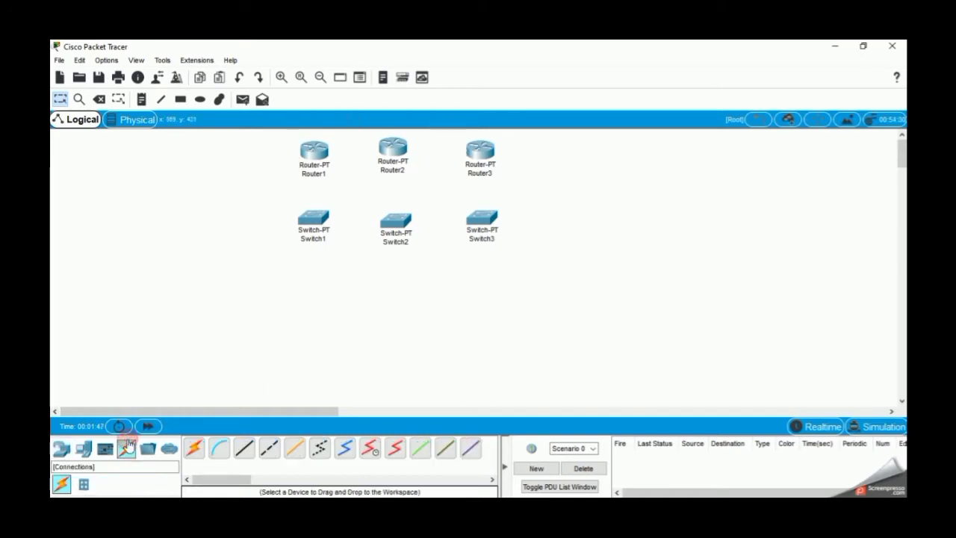
pyautogui.click(395, 450)
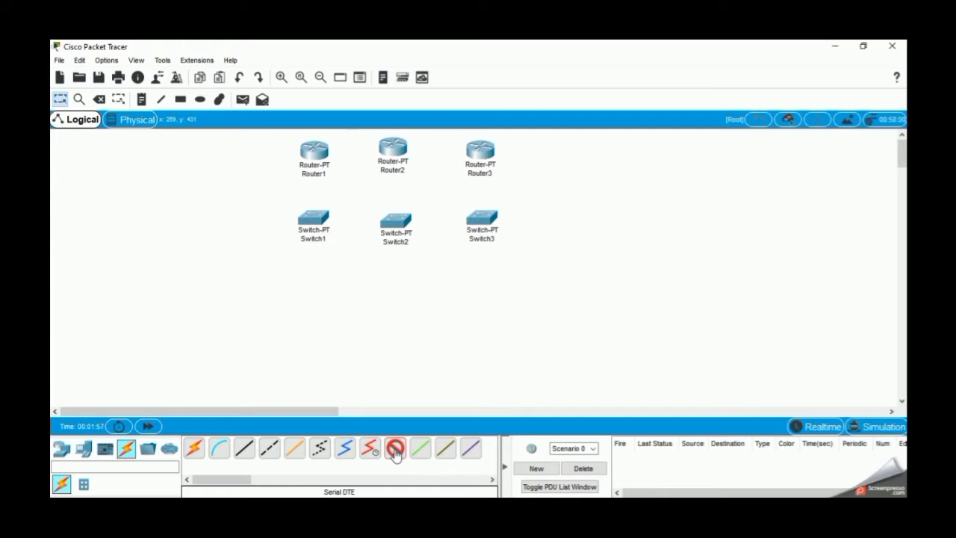
pyautogui.click(316, 151)
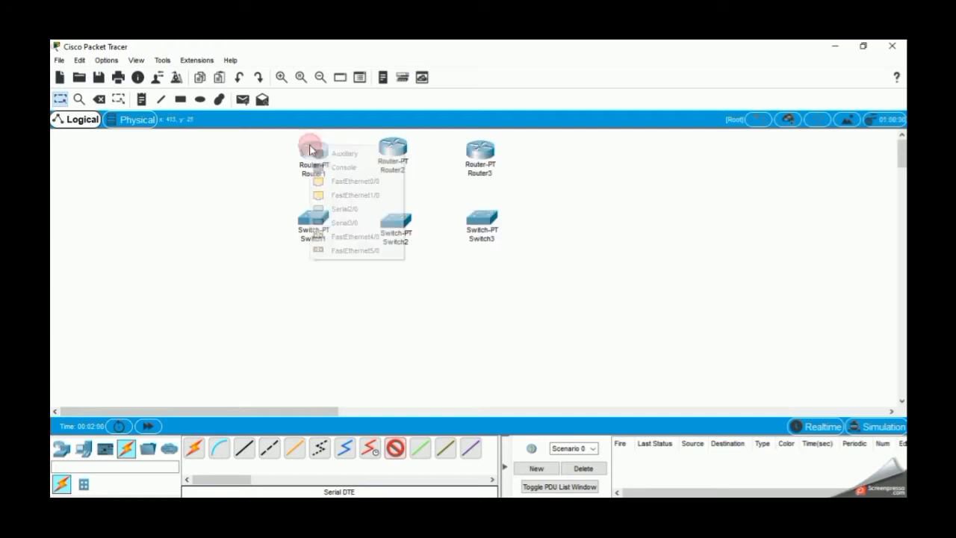
pyautogui.click(344, 210)
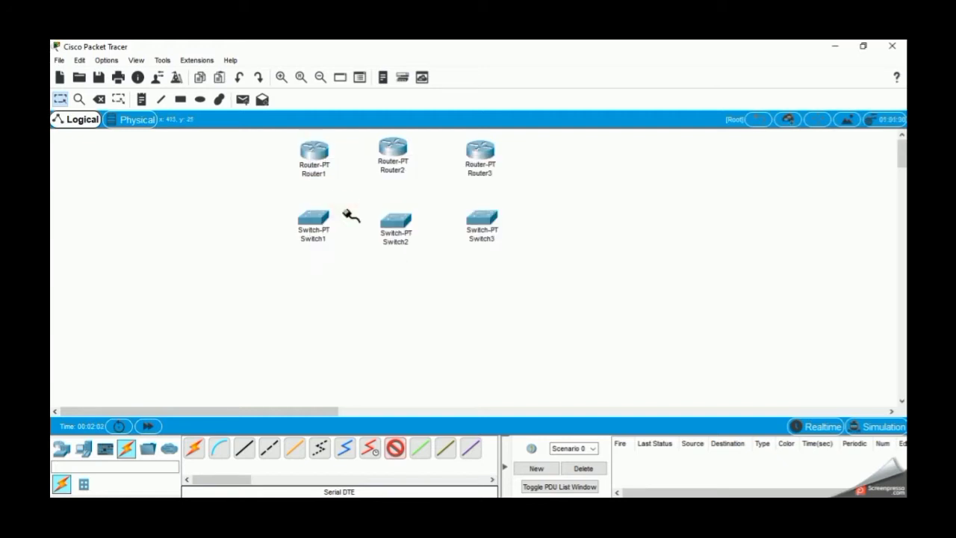
pyautogui.click(397, 151)
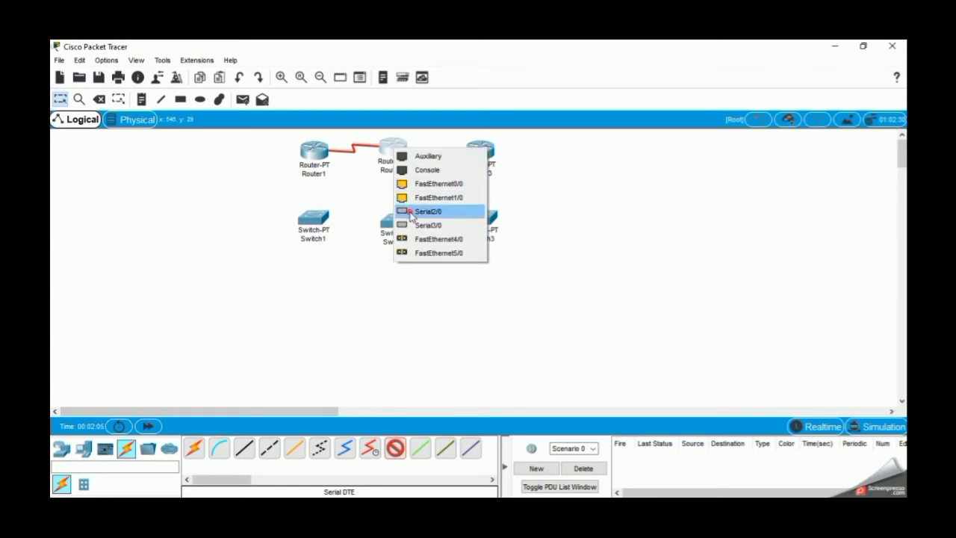
pyautogui.click(410, 212)
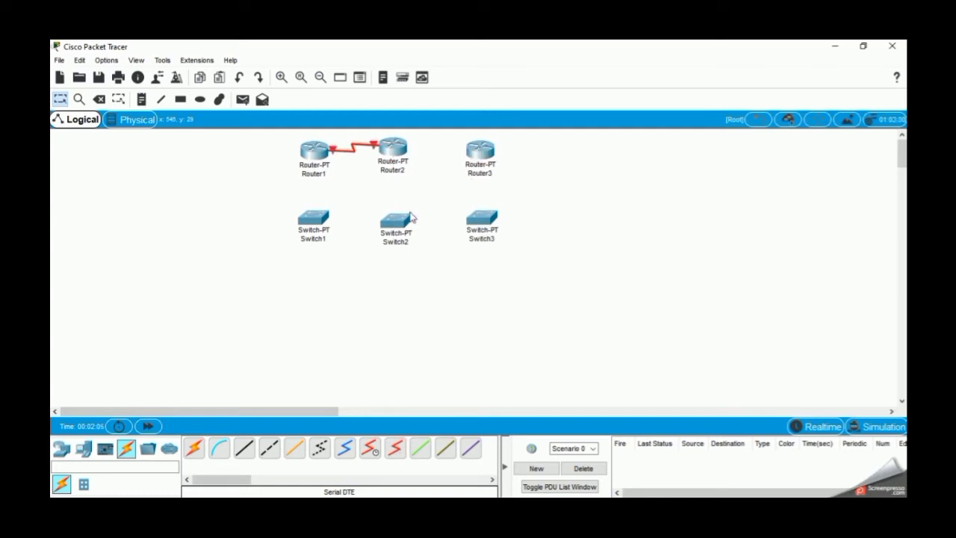
# Step: Connect Router2 Serial3/0 to Router3 Serial3/0 with a Serial DTE cable
pyautogui.click(395, 450)
pyautogui.click(393, 145)
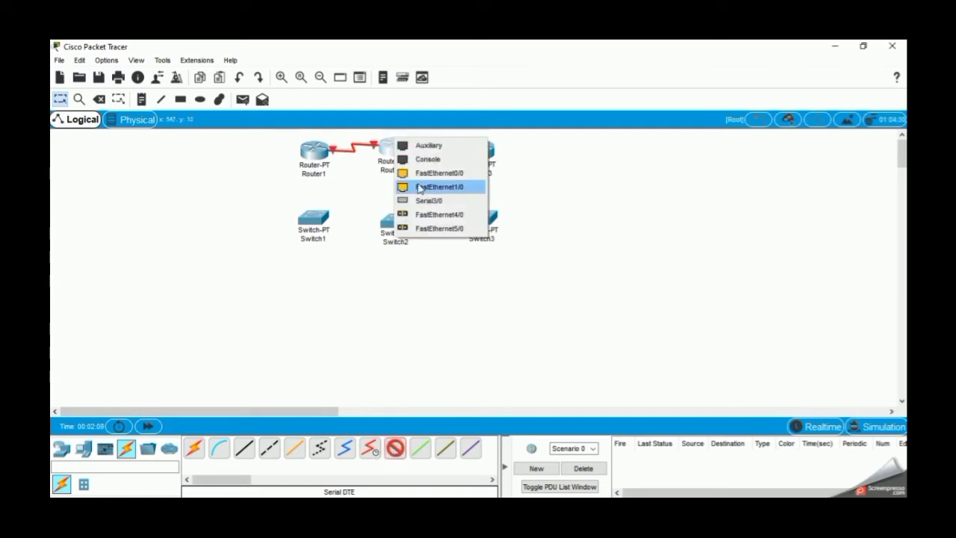
pyautogui.click(423, 200)
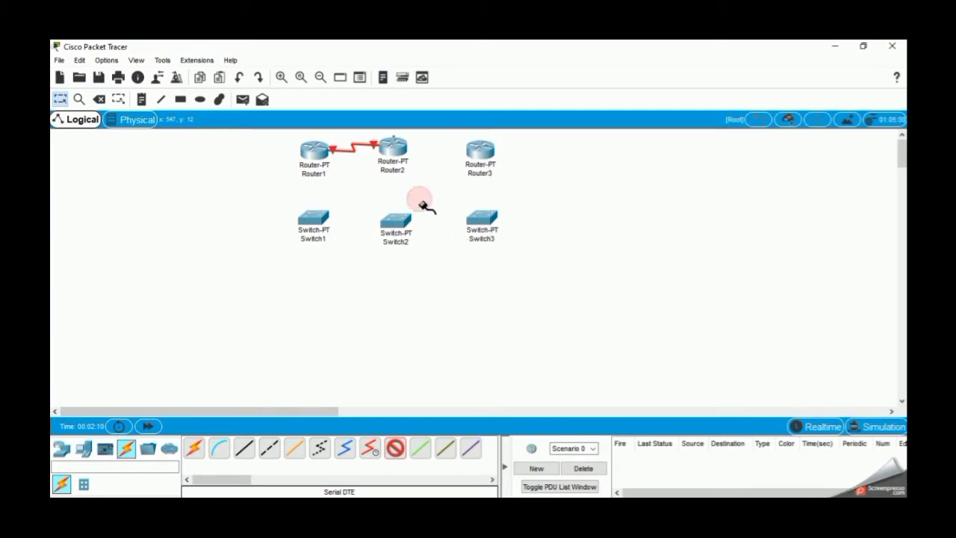
pyautogui.click(482, 153)
pyautogui.click(483, 153)
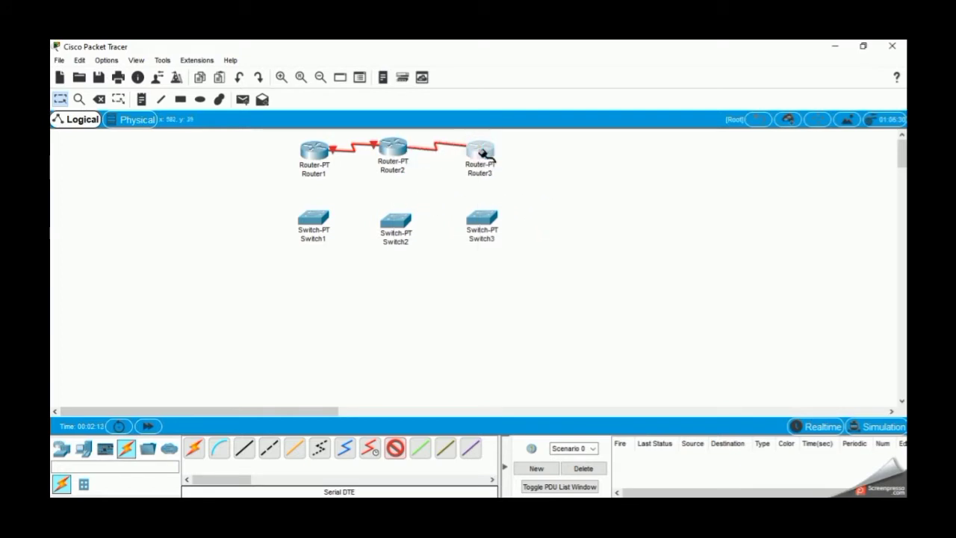
pyautogui.click(482, 153)
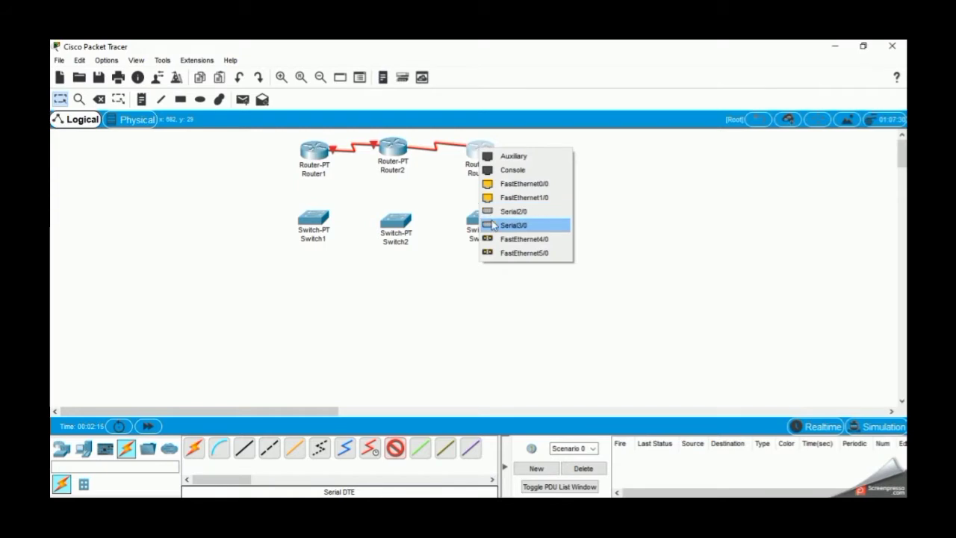
pyautogui.click(492, 225)
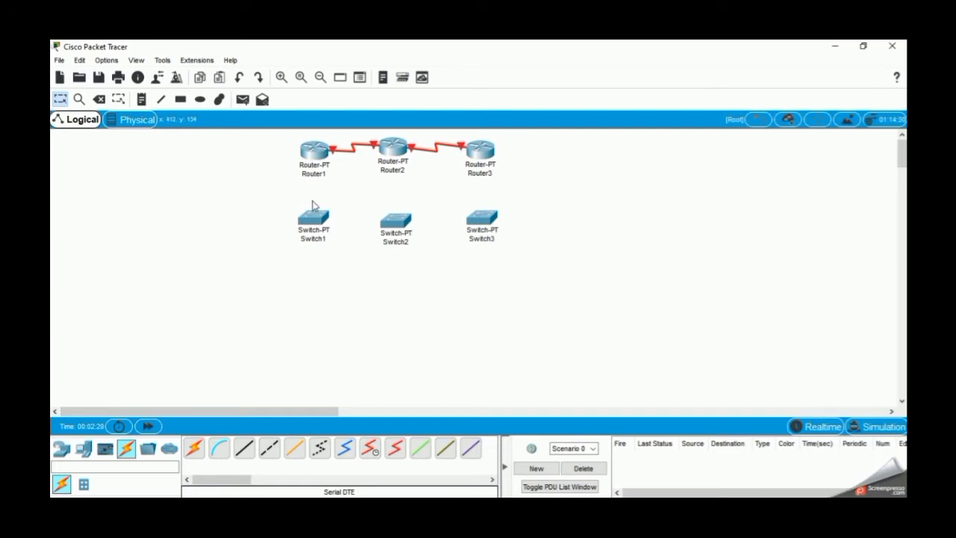
# Step: Connect Router1 FastEthernet0/0 to Switch1 FastEthernet0/1 with a Copper Straight-Through cable
pyautogui.click(245, 448)
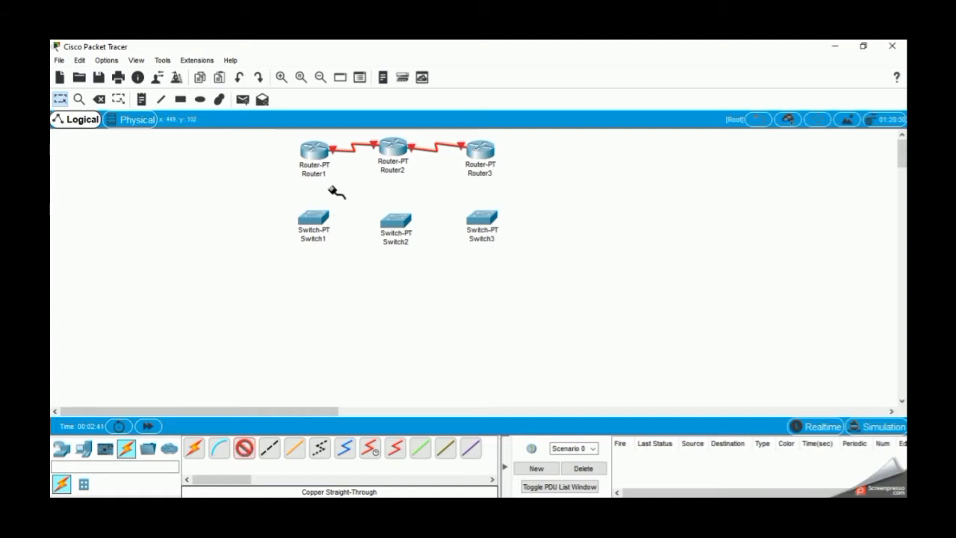
pyautogui.click(314, 151)
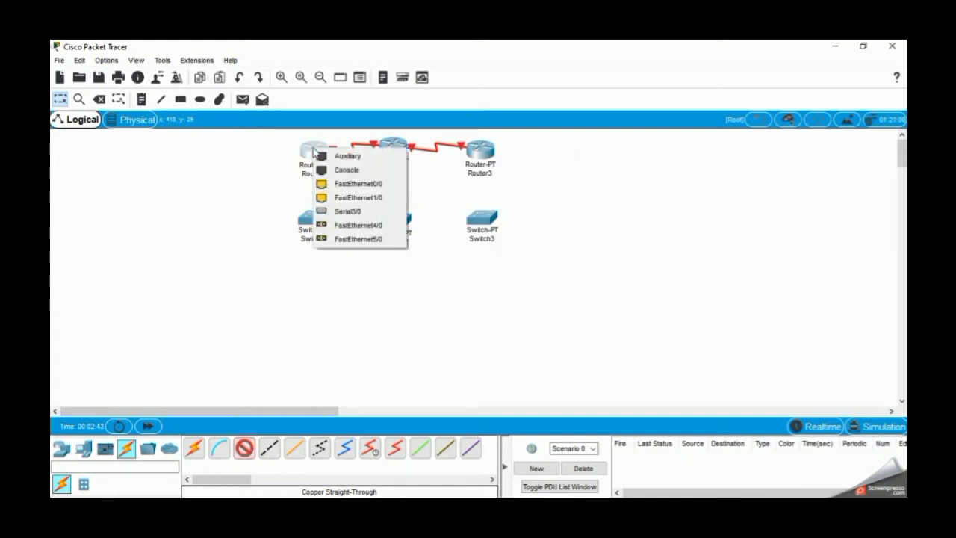
pyautogui.click(326, 185)
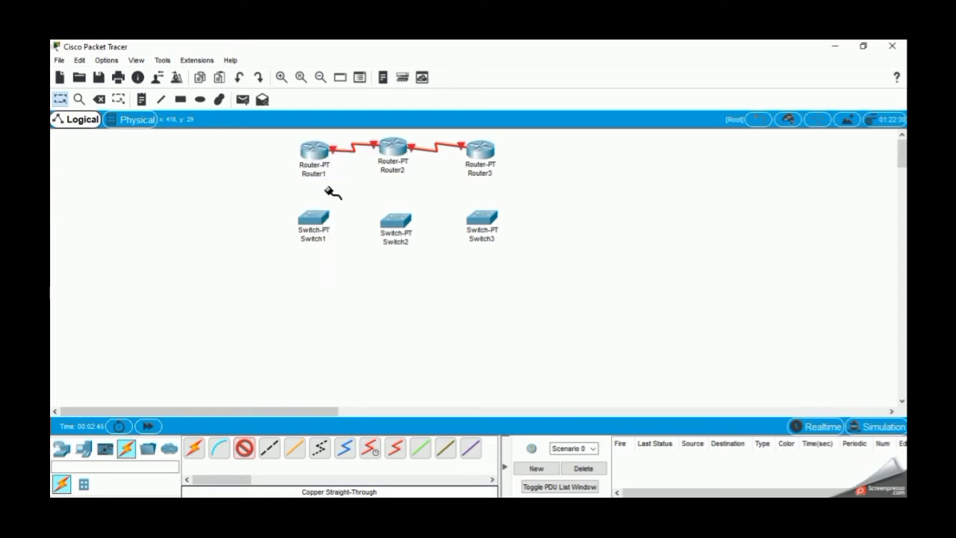
pyautogui.click(315, 219)
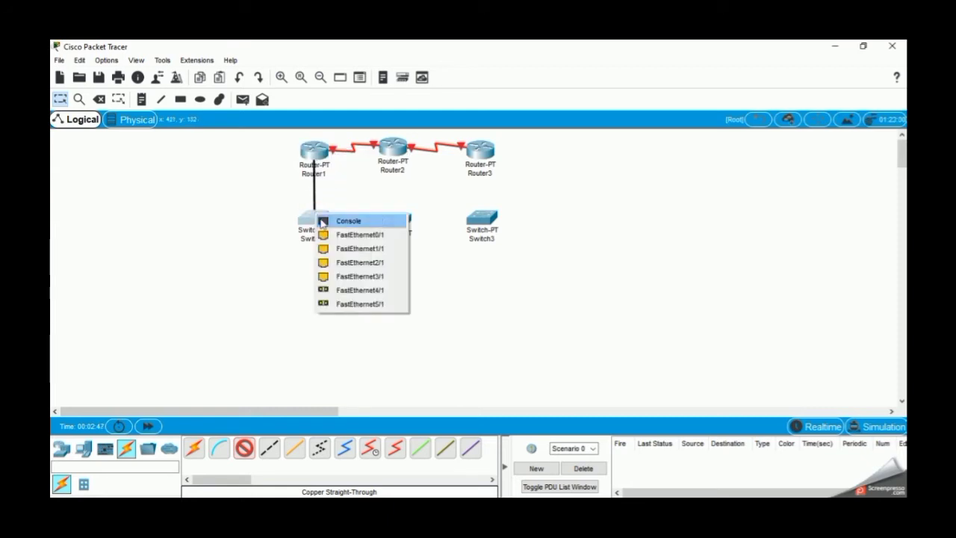
pyautogui.click(332, 237)
# Step: Connect Router2 FastEthernet0/0 to Switch2 FastEthernet0/1 with a Copper Straight-Through cable
pyautogui.click(398, 146)
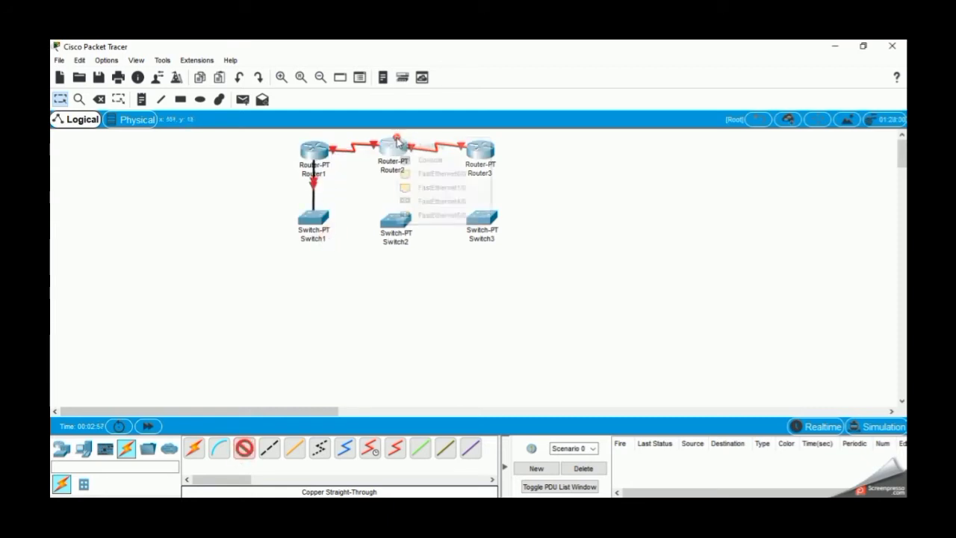
pyautogui.click(404, 174)
pyautogui.click(395, 221)
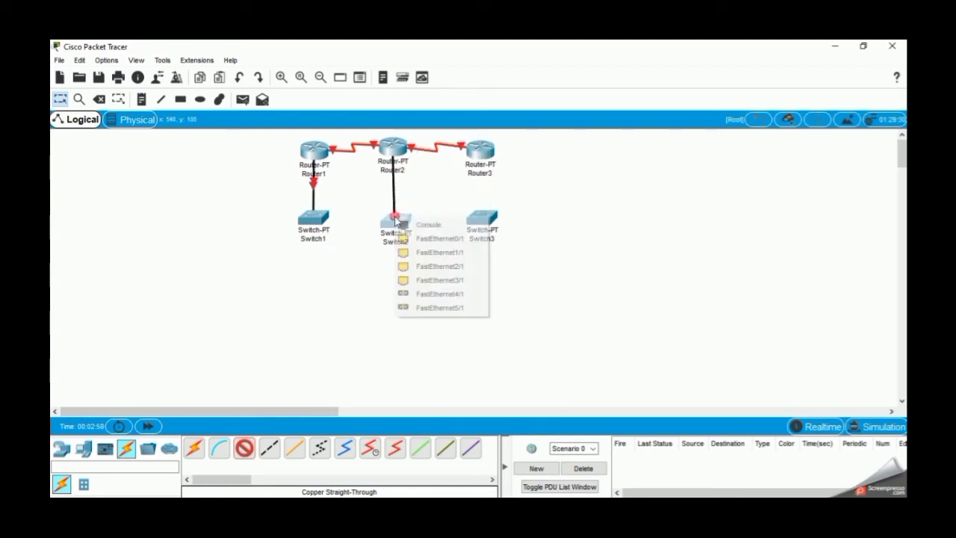
pyautogui.click(404, 239)
# Step: Connect Router3 FastEthernet0/0 to Switch3 FastEthernet0/1 with a Copper Straight-Through cable
pyautogui.click(246, 448)
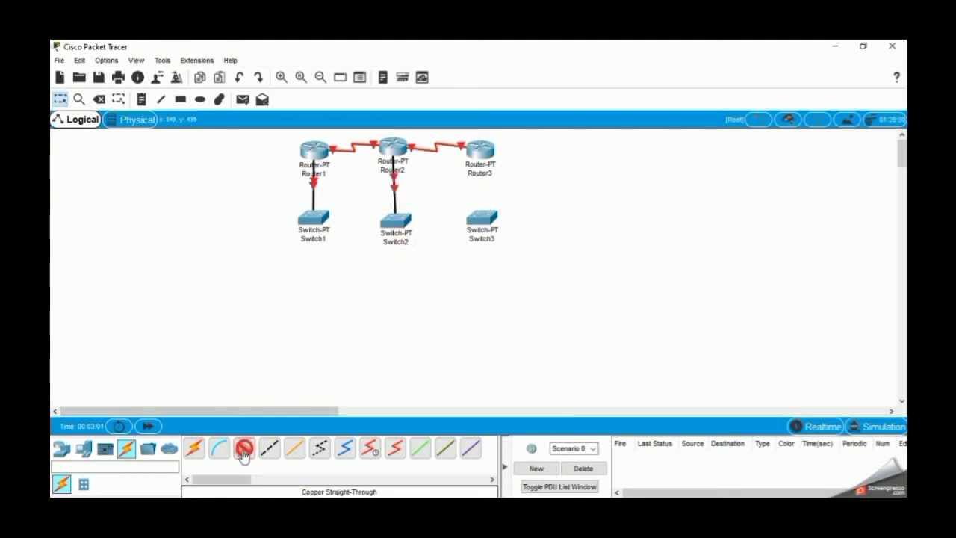
pyautogui.click(482, 150)
pyautogui.click(515, 179)
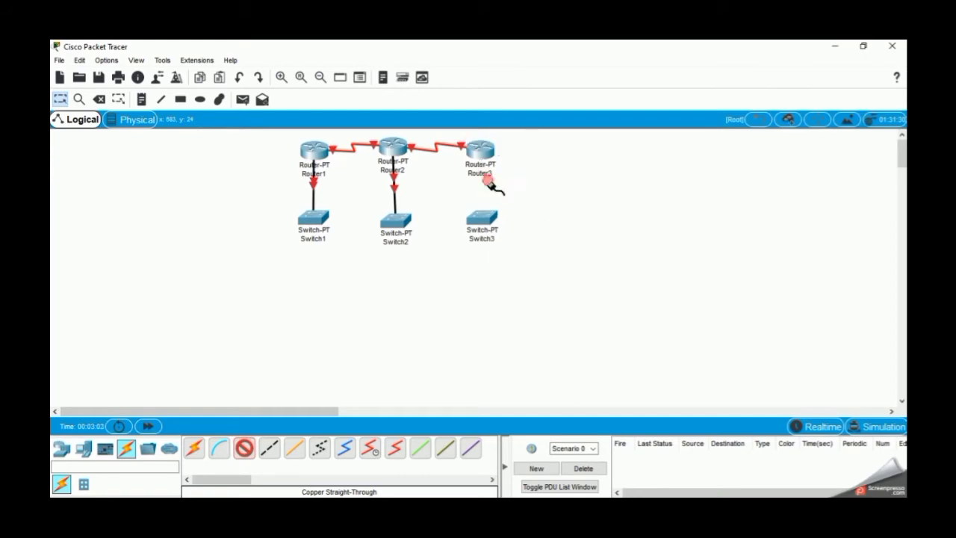
pyautogui.click(485, 216)
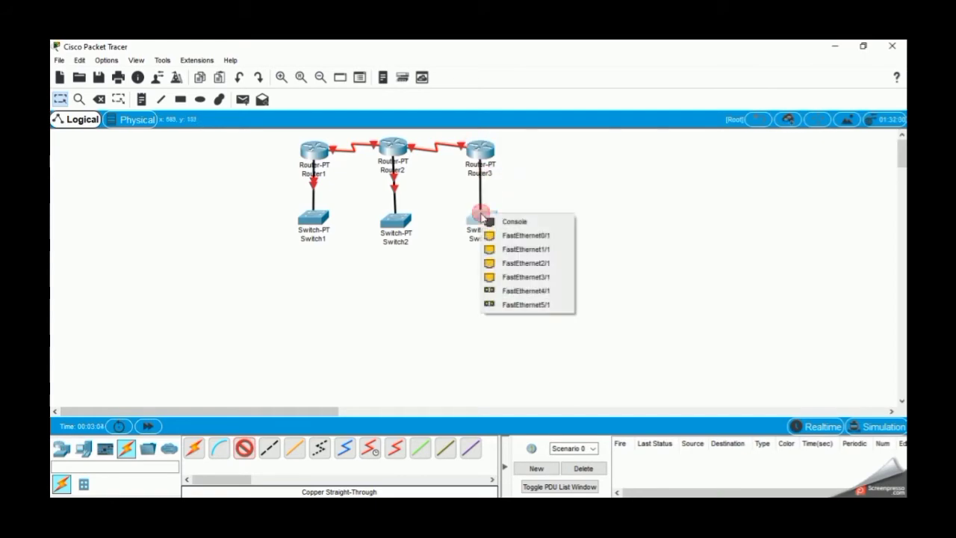
pyautogui.click(525, 235)
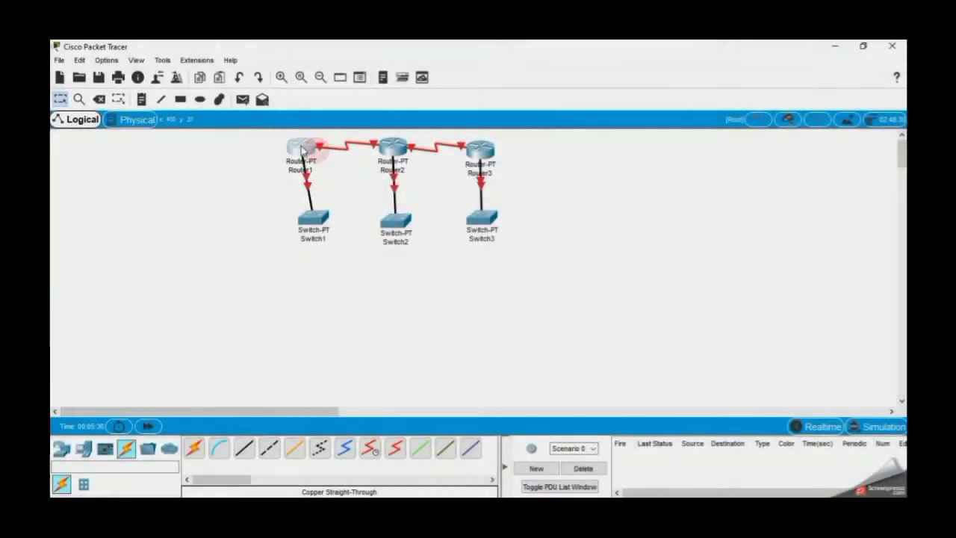
# Step: Move Router1 and Switch1 further left and Router3 and Switch3 further right to widen the topology
pyautogui.moveTo(301, 149); pyautogui.dragTo(282, 147)
pyautogui.moveTo(482, 148); pyautogui.dragTo(511, 145)
pyautogui.moveTo(482, 216); pyautogui.dragTo(508, 217)
pyautogui.moveTo(314, 219); pyautogui.dragTo(279, 219)
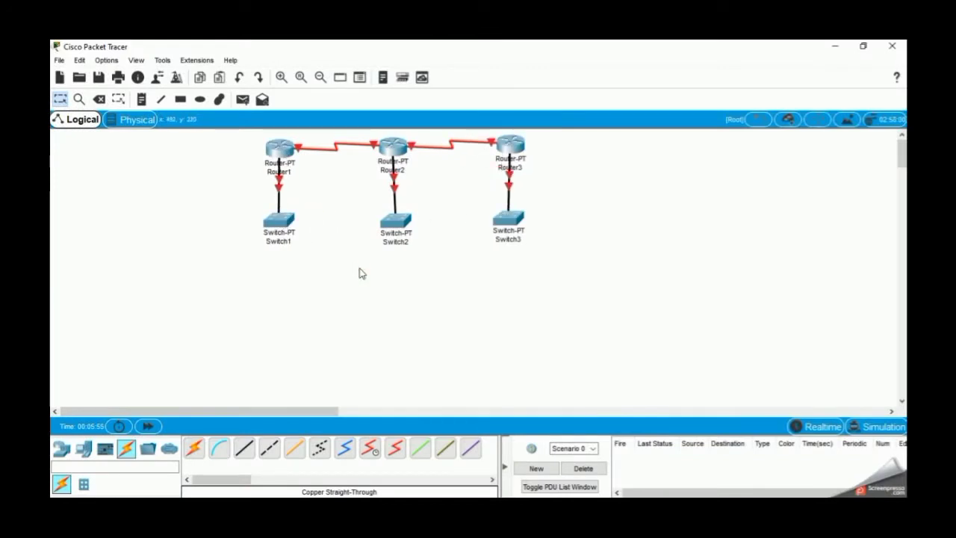
# Step: Set the IPv4 address of Router1's FastEthernet0/0 interface to 192.168.0.1 with subnet mask 255.255.255.0
pyautogui.click(277, 148)
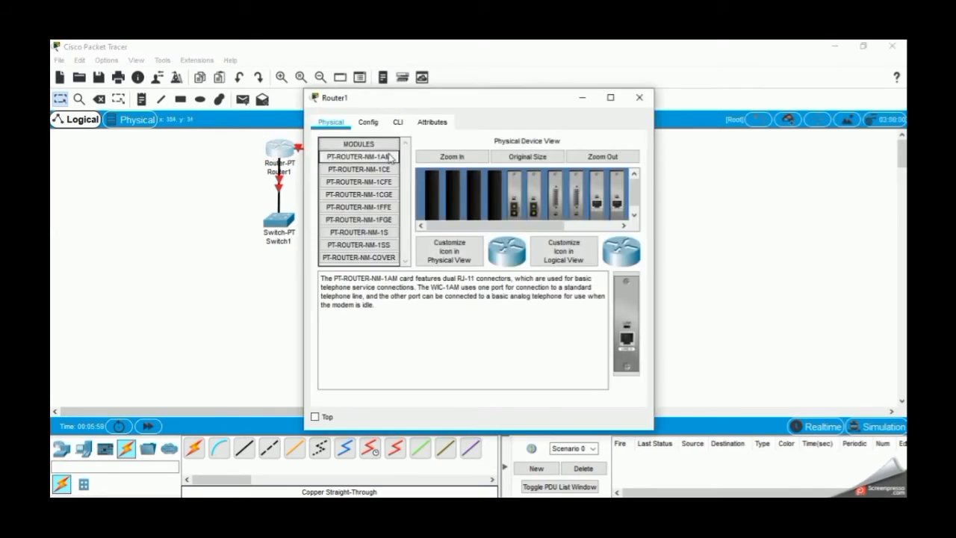
pyautogui.click(367, 121)
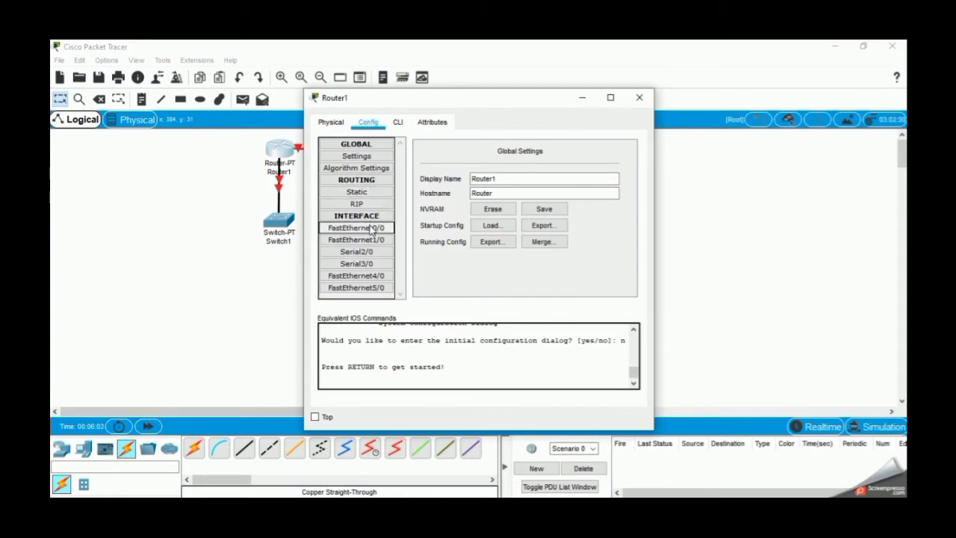
pyautogui.click(372, 228)
pyautogui.click(536, 221)
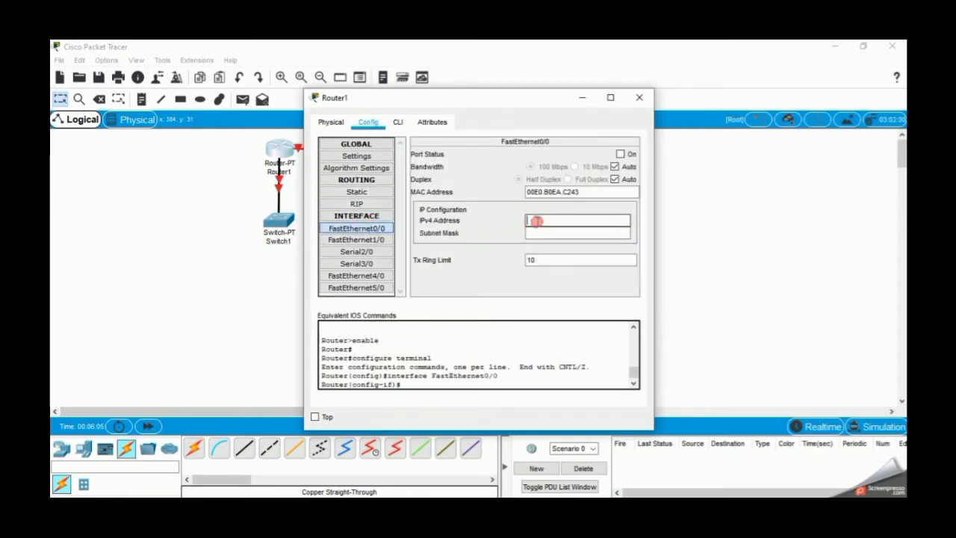
pyautogui.write('192.168.0.1')
pyautogui.press('Return')
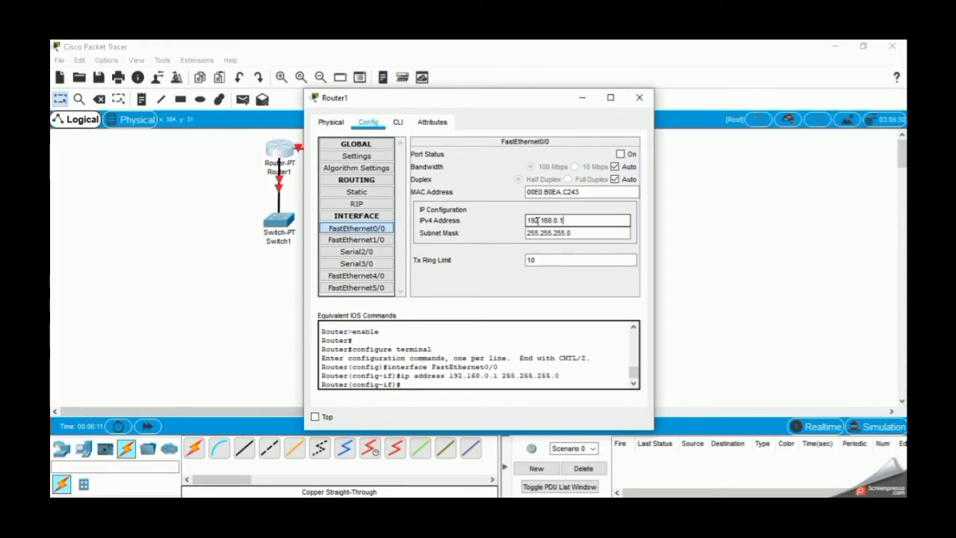
# Step: Switch on Router1's FastEthernet0/0 port, and configure and enable its Serial2/0 interface with 10.10.10.1 and mask 255.0.0.0
pyautogui.click(620, 155)
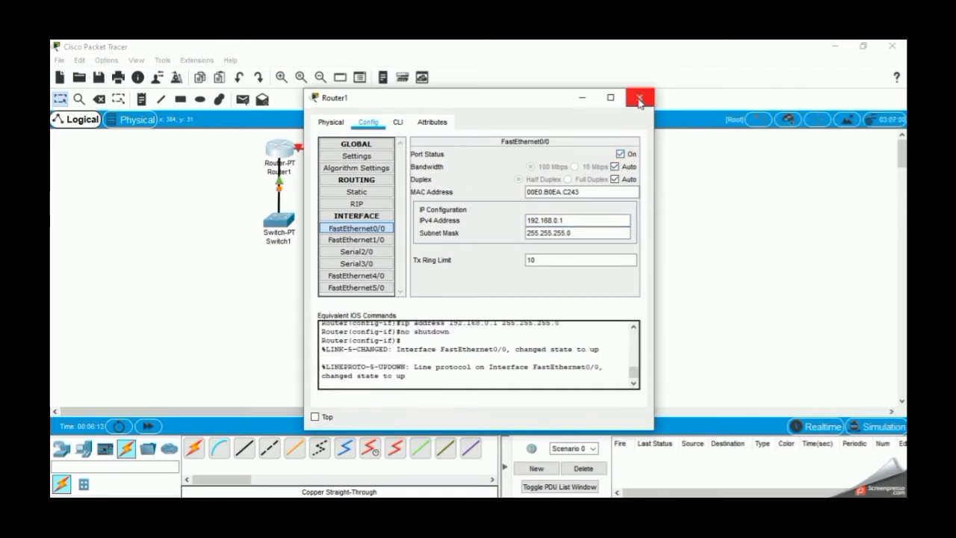
pyautogui.click(356, 252)
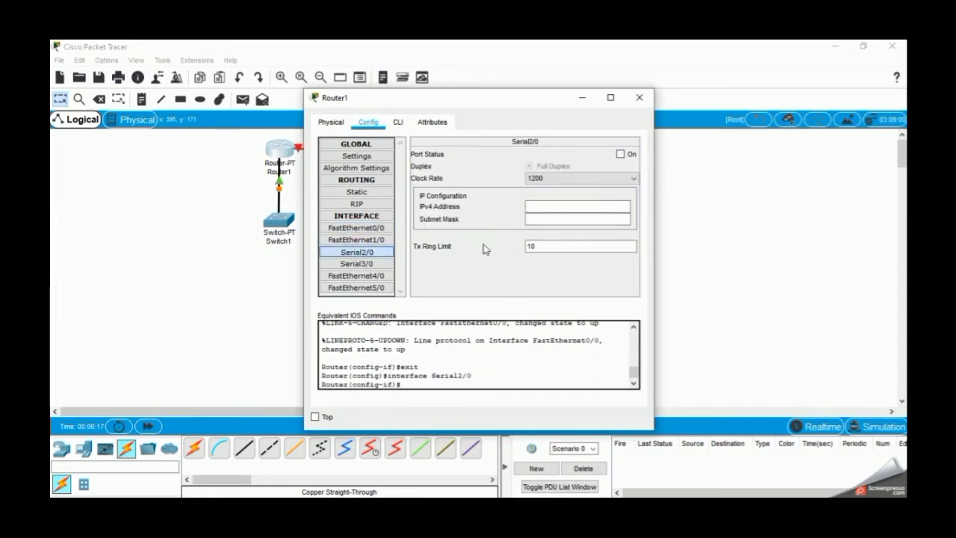
pyautogui.click(546, 207)
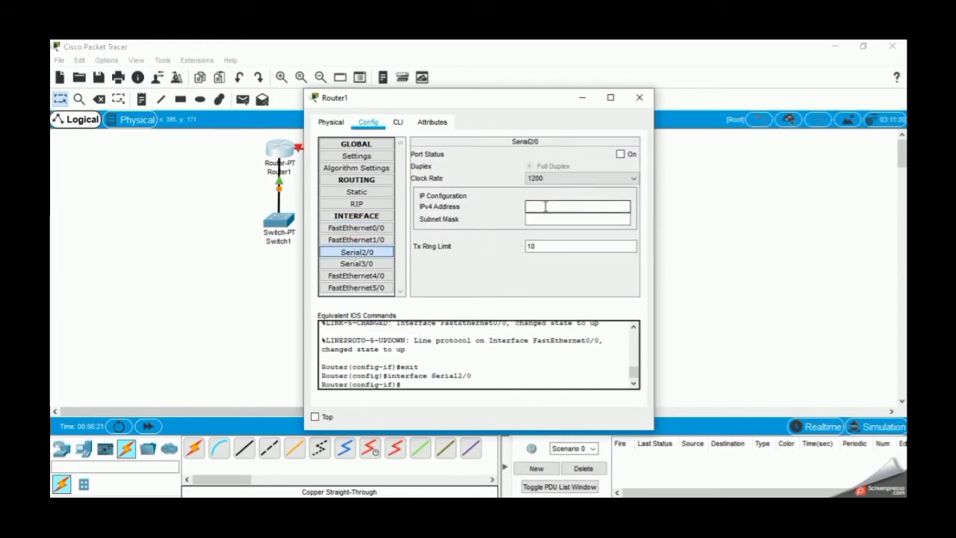
pyautogui.write('10.10.10.1')
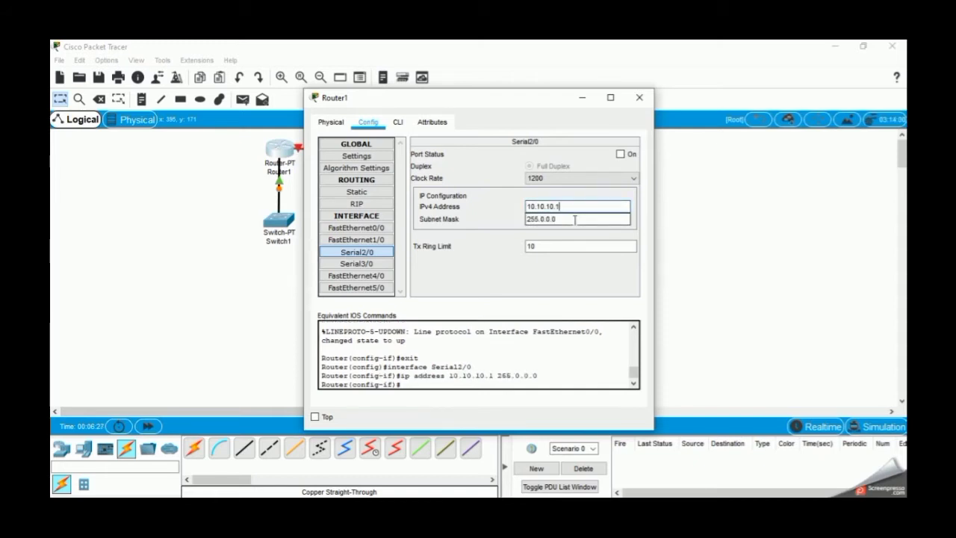
pyautogui.click(619, 154)
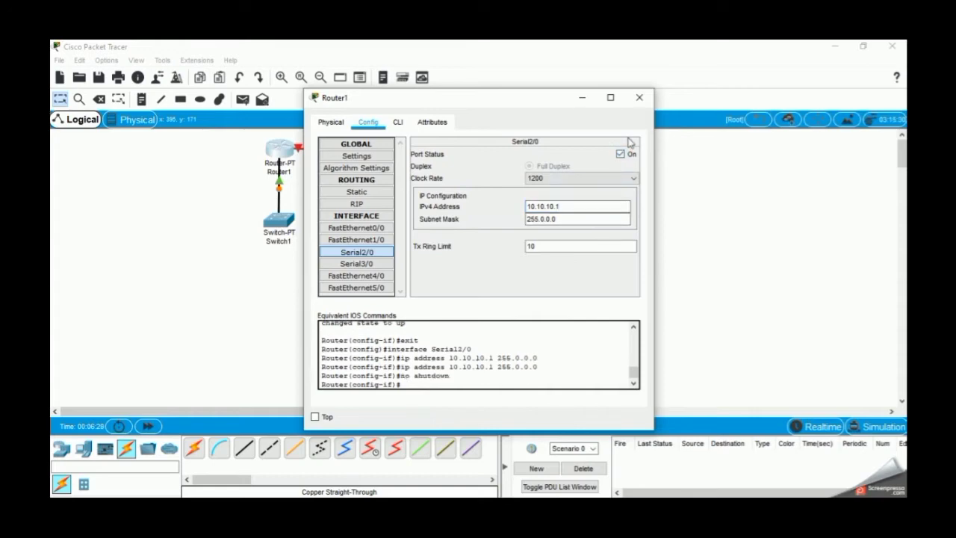
pyautogui.click(640, 97)
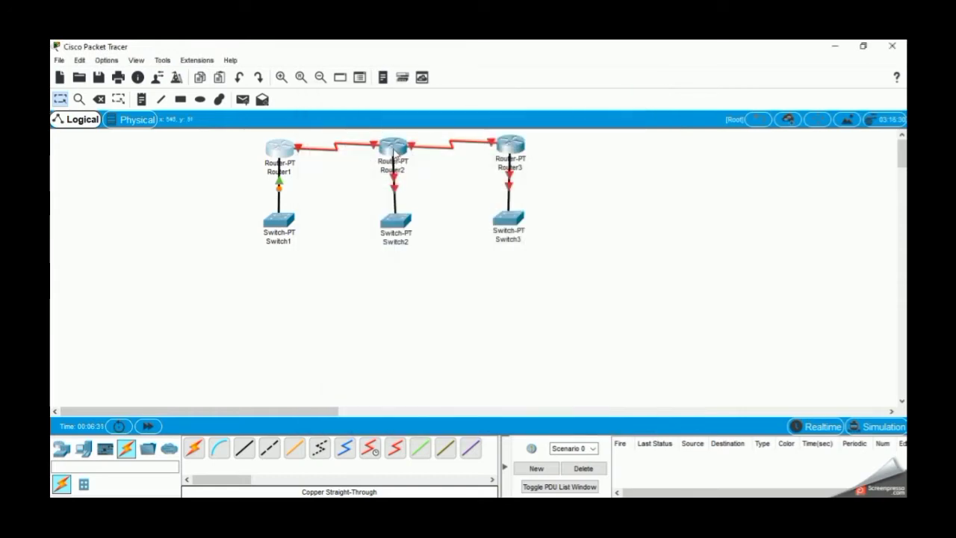
# Step: Configure Router2's FastEthernet0/0 interface with IPv4 address 192.168.1.1 and mask 255.255.255.0, and turn the port on
pyautogui.click(394, 153)
pyautogui.click(368, 122)
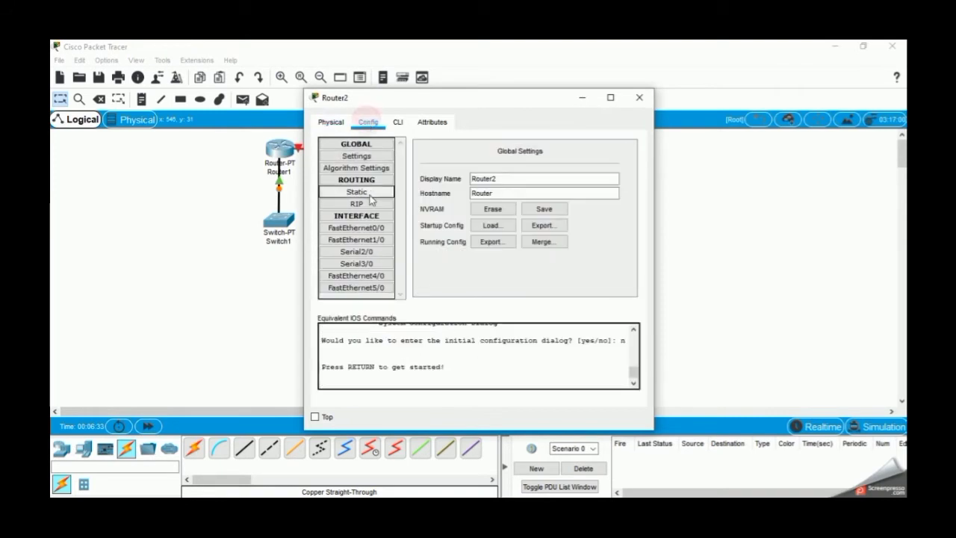
pyautogui.click(356, 227)
pyautogui.click(560, 221)
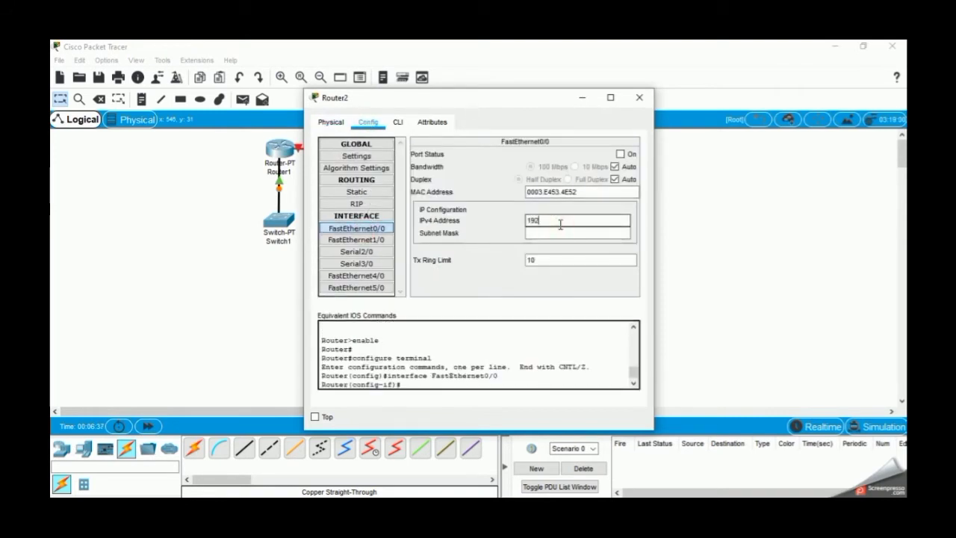
pyautogui.write('192.168.1.1')
pyautogui.press('Return')
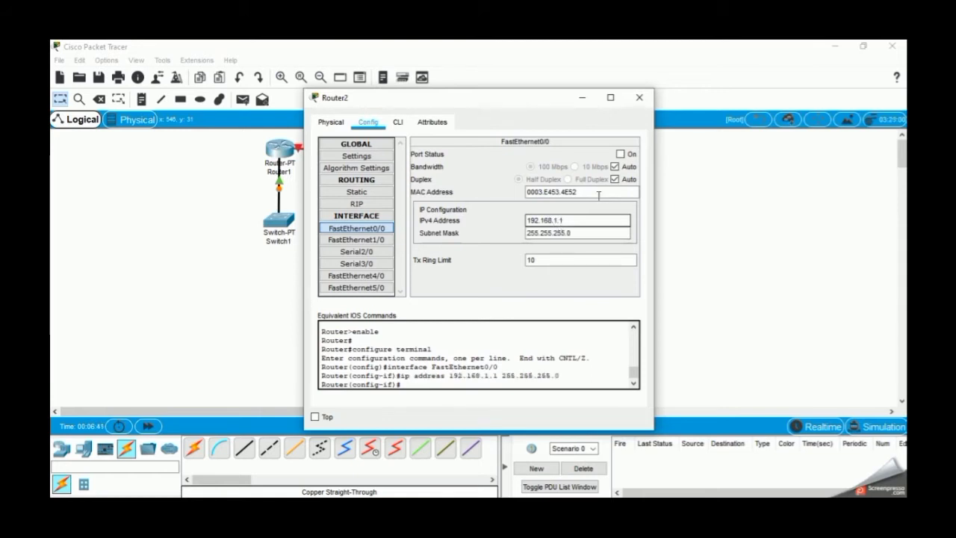
pyautogui.click(620, 154)
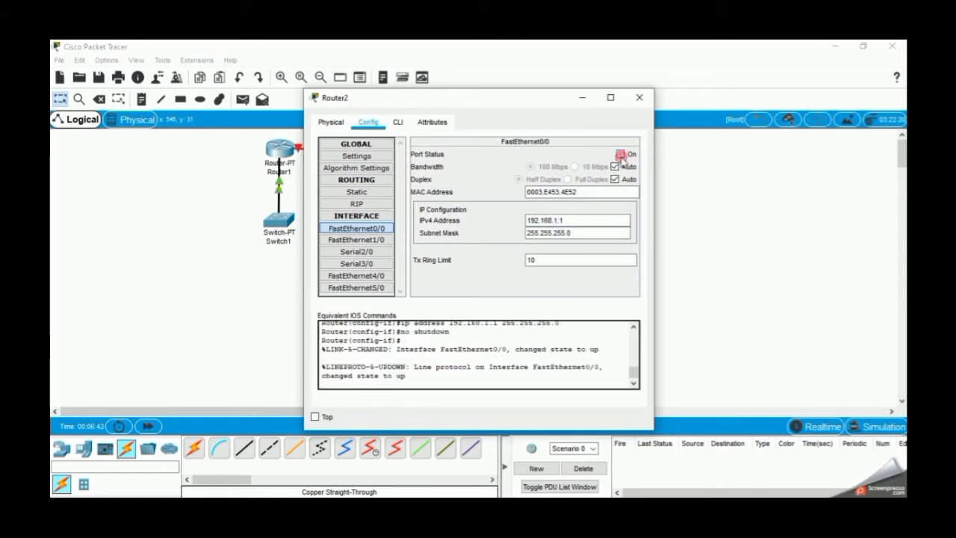
# Step: Configure Router2's Serial2/0 interface with IPv4 address 10.10.10.2 and mask 255.0.0.0, and turn the port on
pyautogui.click(383, 256)
pyautogui.click(538, 207)
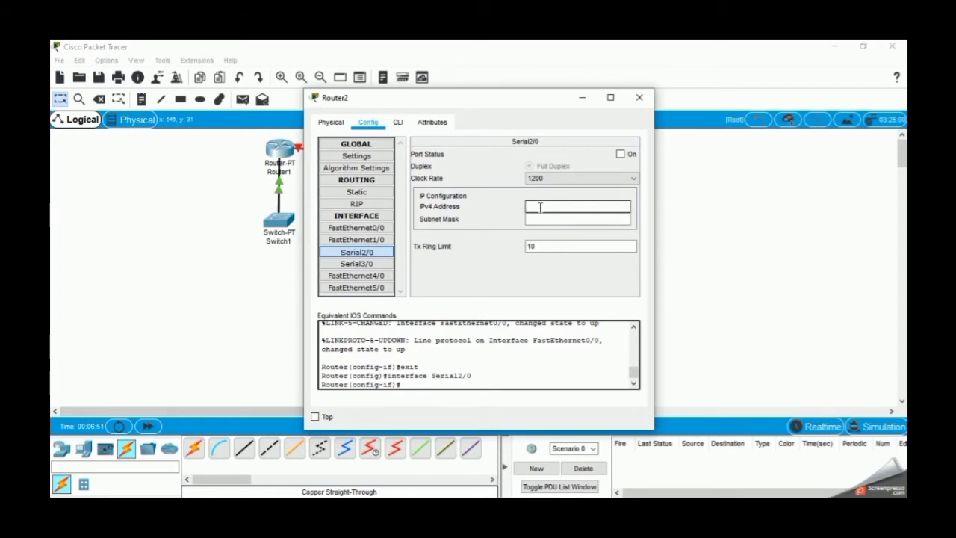
pyautogui.write('10.10.10.2')
pyautogui.press('Tab')
pyautogui.click(620, 154)
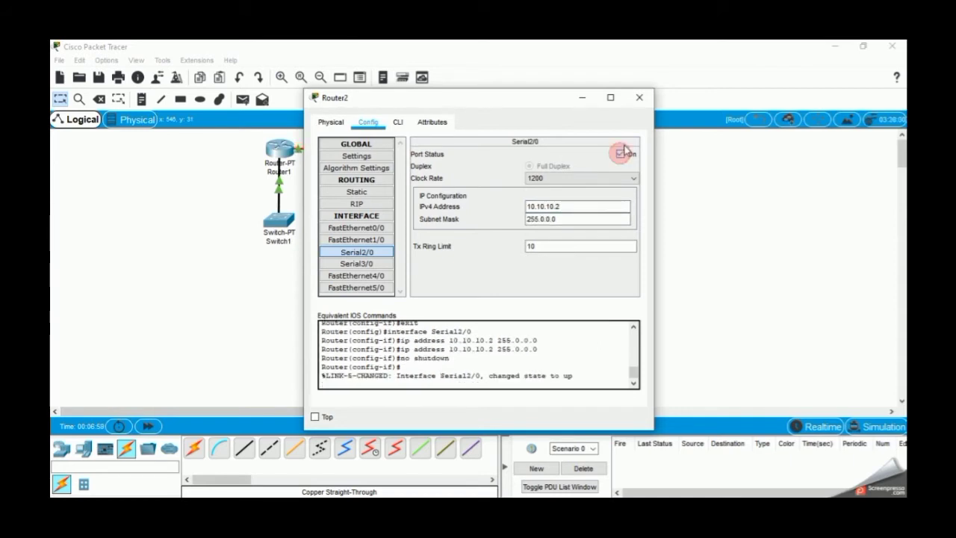
# Step: Configure Router2's Serial3/0 interface with IPv4 address 20.20.20.1 and mask 255.0.0.0, and turn the port on
pyautogui.click(359, 263)
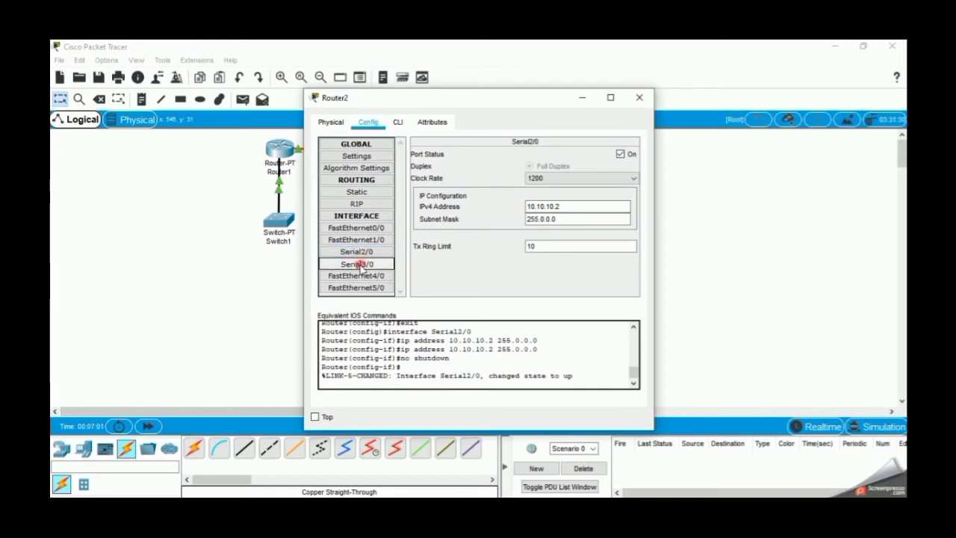
pyautogui.click(527, 209)
pyautogui.click(528, 210)
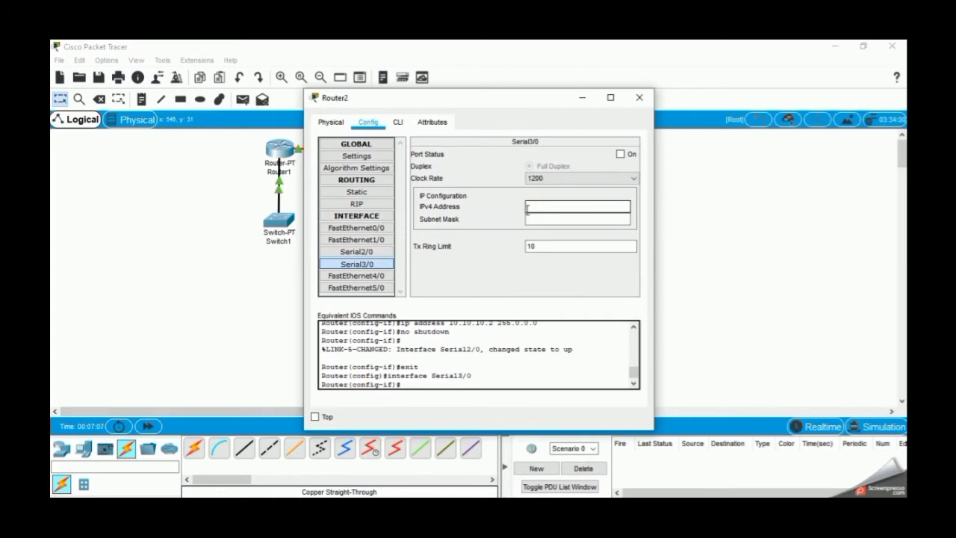
pyautogui.write('10')
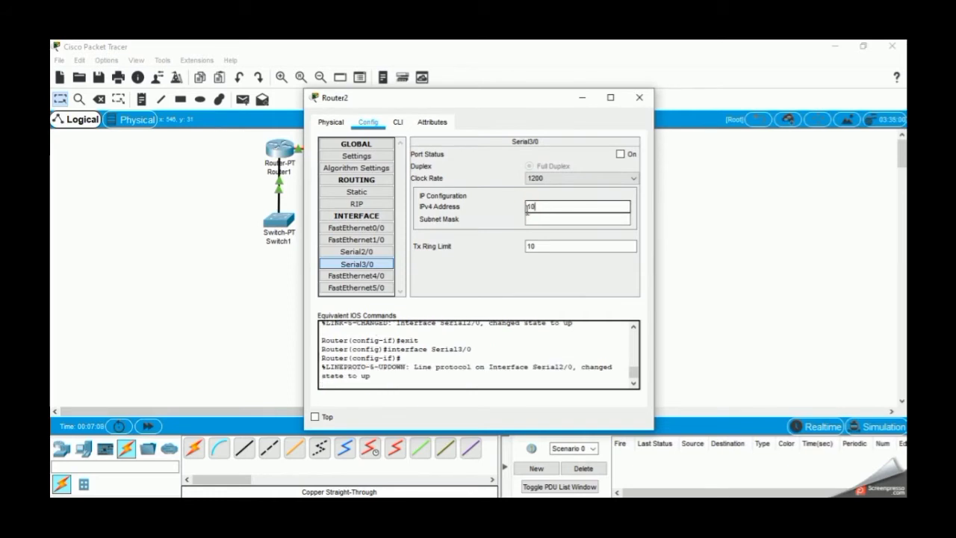
pyautogui.write('10.20')
pyautogui.write('.20.1')
pyautogui.press('Return')
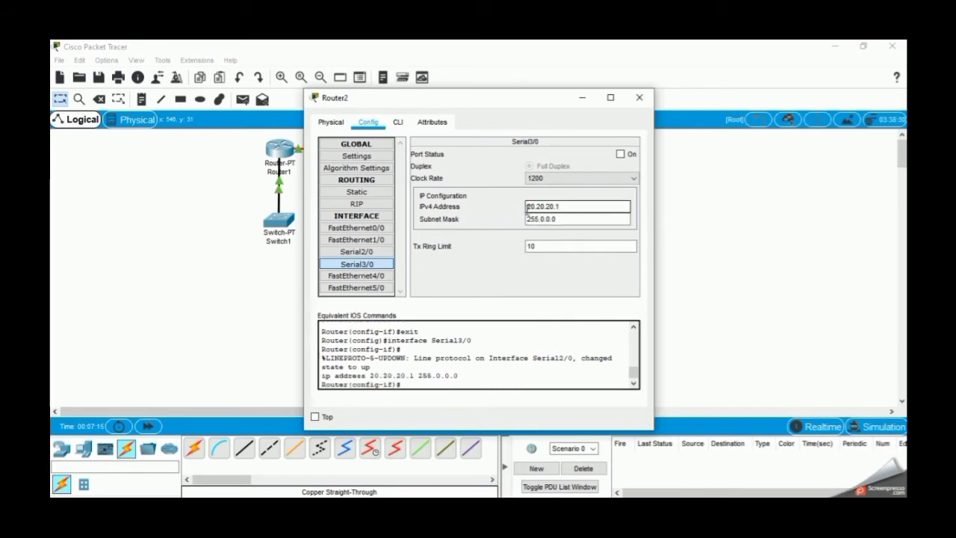
pyautogui.click(620, 154)
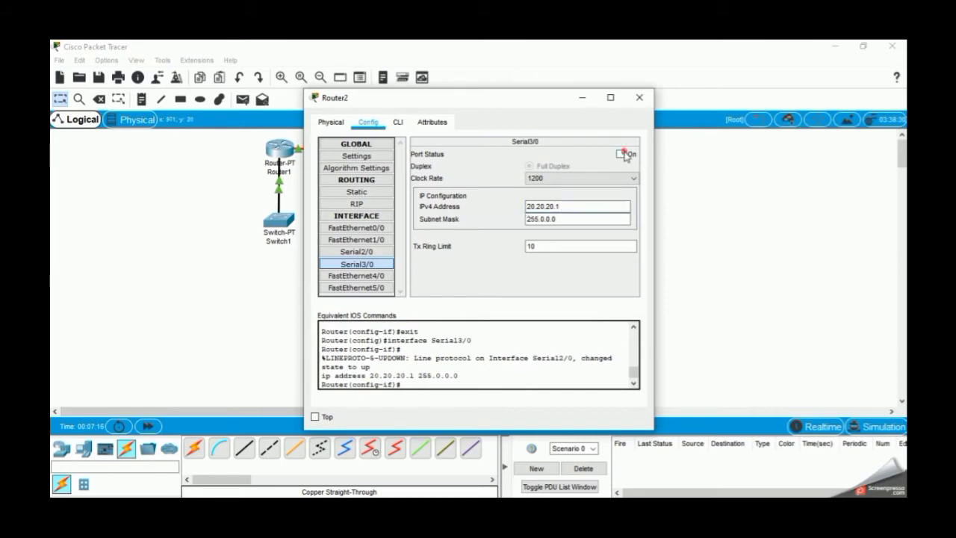
pyautogui.click(640, 106)
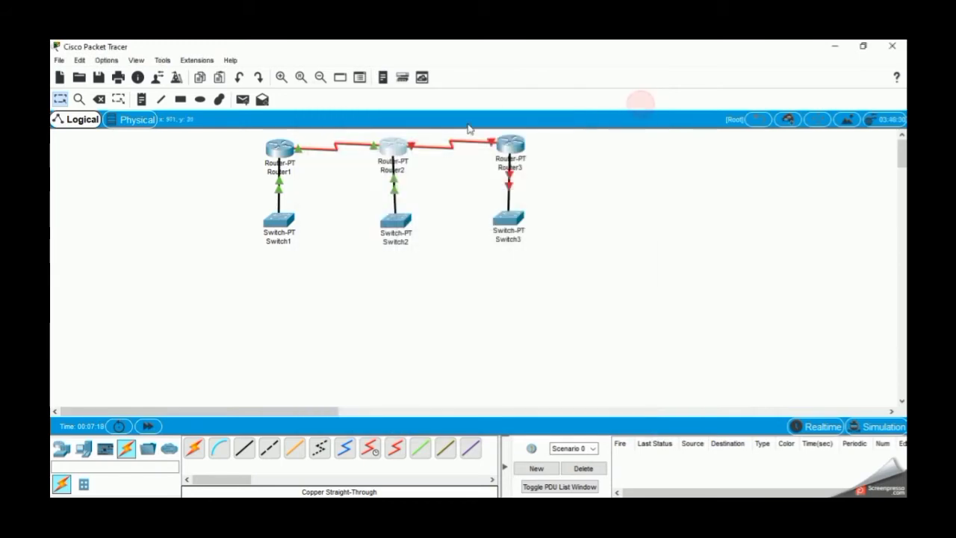
# Step: Configure Router3's FastEthernet0/0 interface with IPv4 address 192.168.2.1 and mask 255.255.255.0, and turn the port on
pyautogui.click(512, 146)
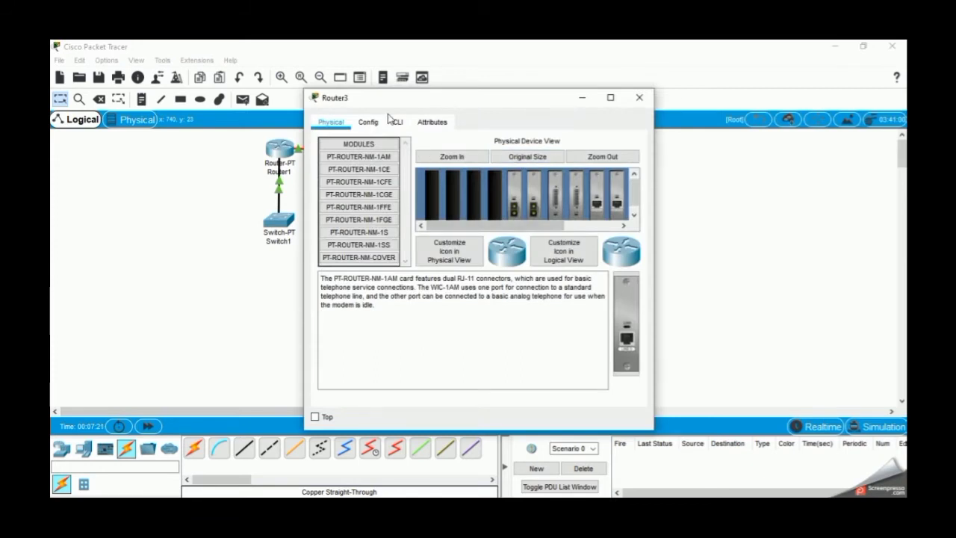
pyautogui.click(367, 122)
pyautogui.click(369, 227)
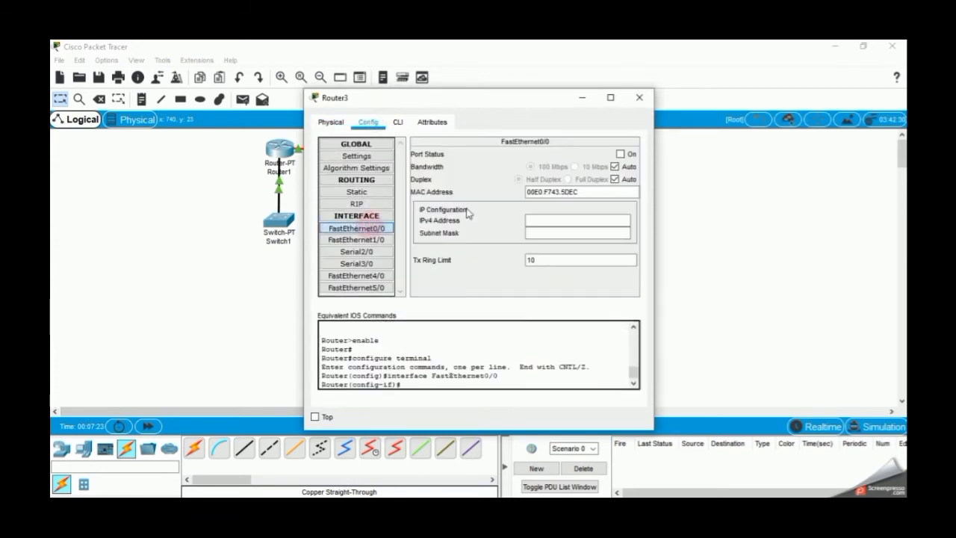
pyautogui.click(535, 220)
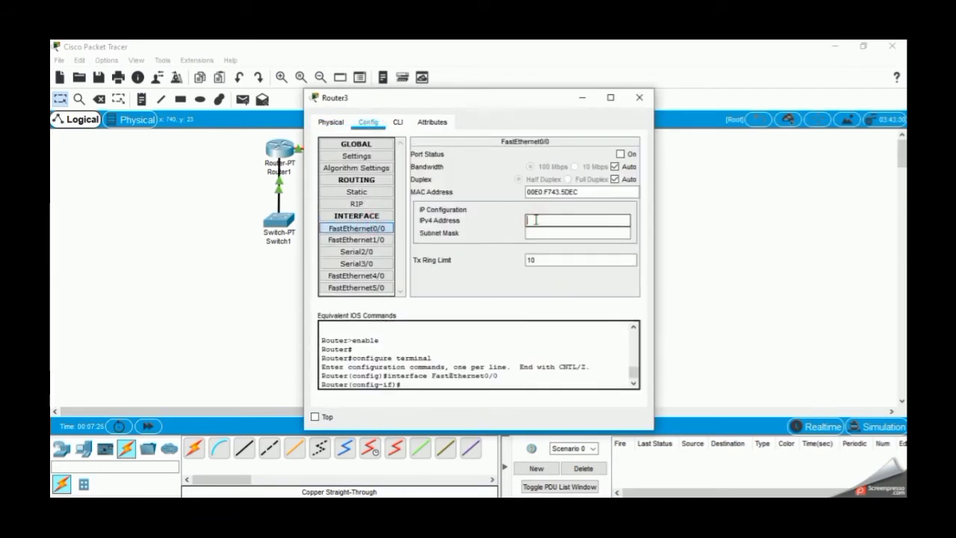
pyautogui.write('192.168.2.1')
pyautogui.press('Return')
pyautogui.click(620, 154)
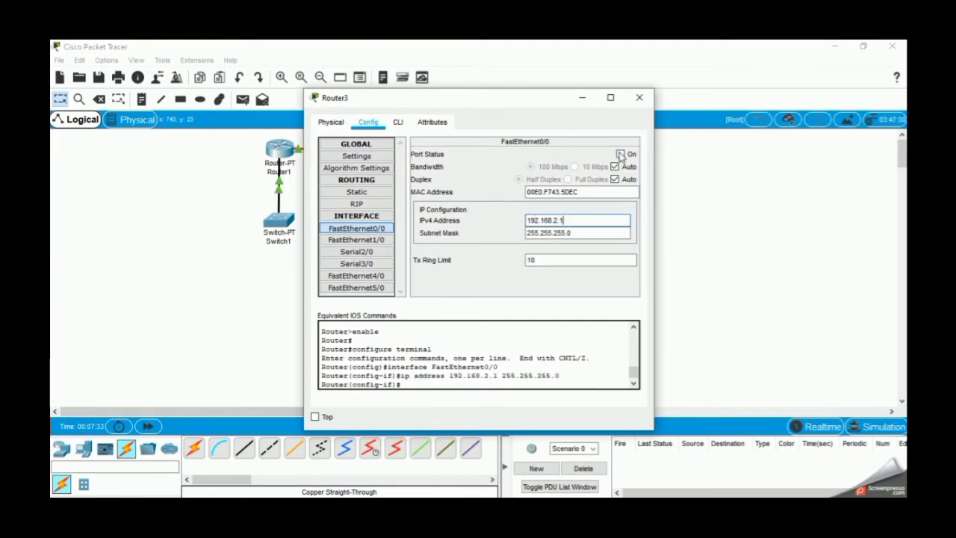
# Step: Configure Router3's Serial3/0 interface with IPv4 address 10.10.10.2 and mask 255.0.0.0, and turn the port on
pyautogui.click(352, 263)
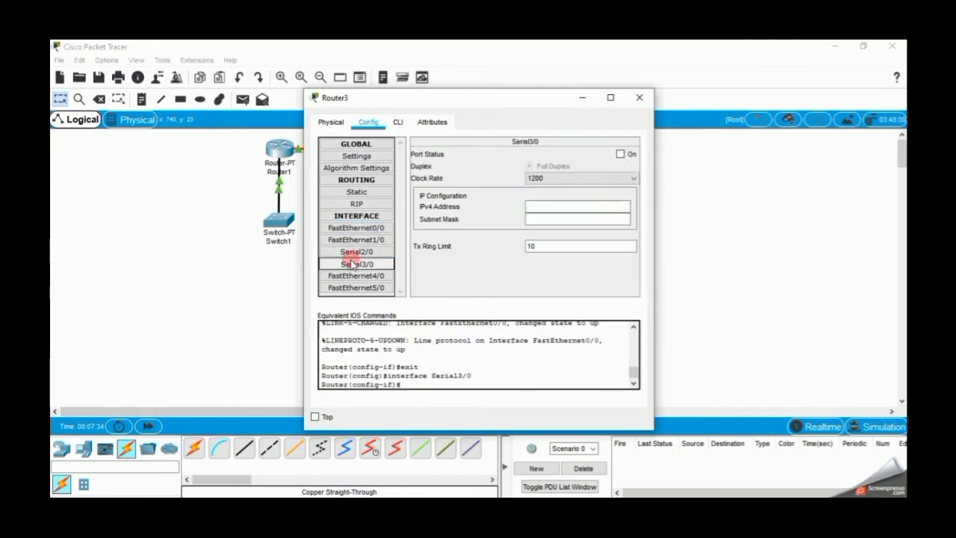
pyautogui.click(583, 208)
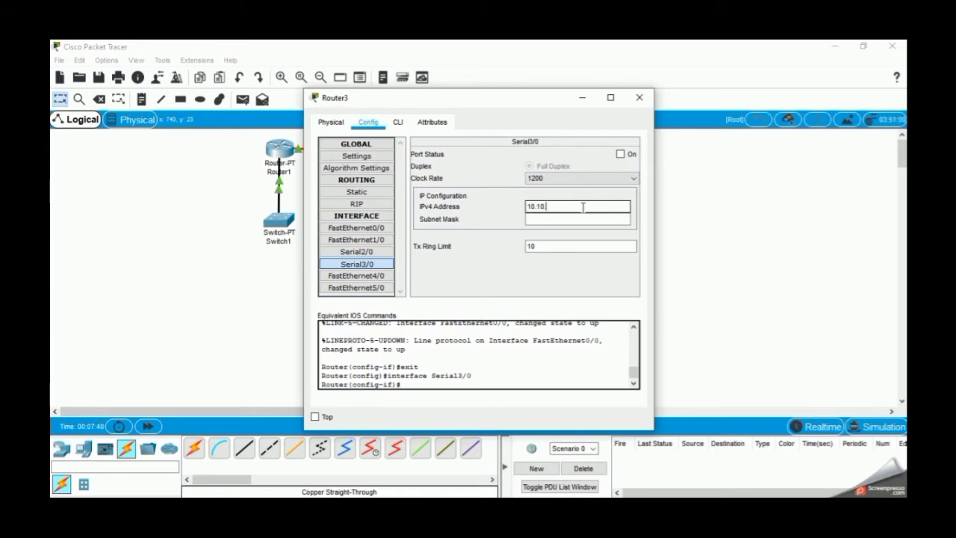
pyautogui.write('10.10.10.2')
pyautogui.press('Tab')
pyautogui.click(620, 154)
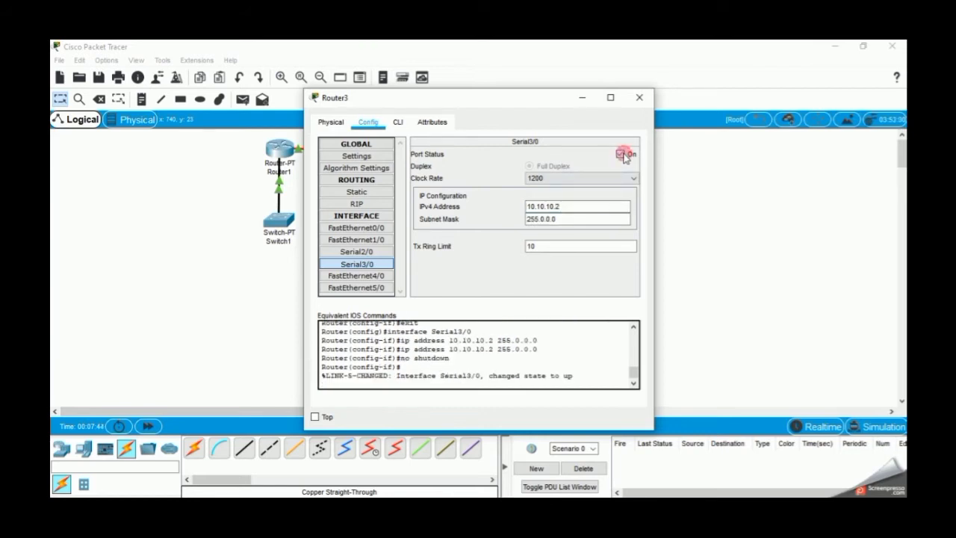
pyautogui.click(639, 97)
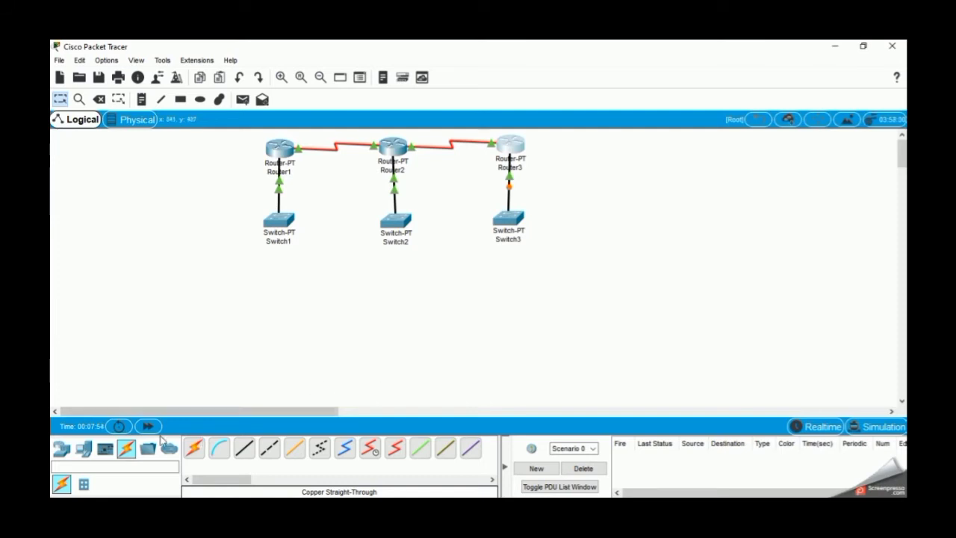
# Step: Place three PCs in a row, one below each of Switch1, Switch2 and Switch3, and align them with the switches
pyautogui.click(83, 448)
pyautogui.click(199, 454)
pyautogui.click(278, 288)
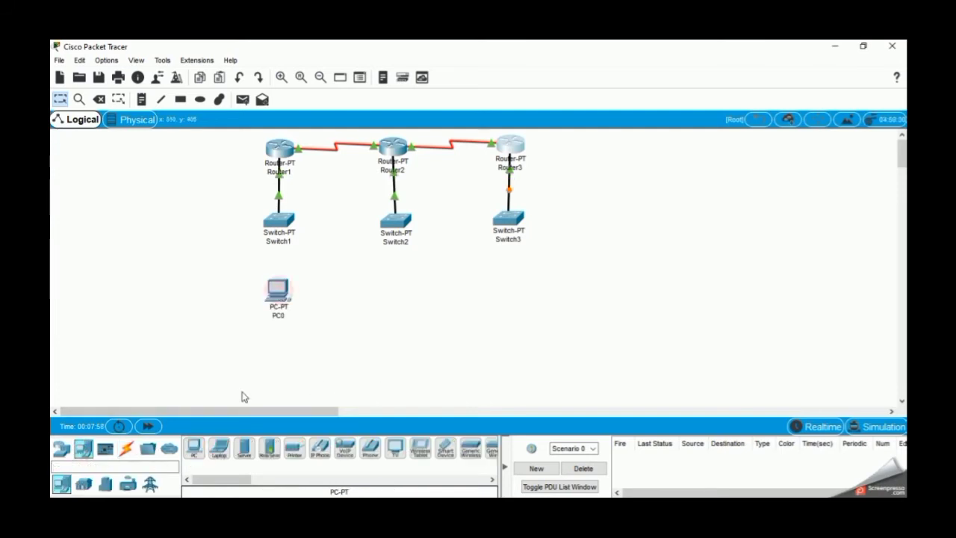
pyautogui.click(197, 451)
pyautogui.click(395, 296)
pyautogui.click(200, 451)
pyautogui.click(514, 289)
pyautogui.moveTo(394, 296); pyautogui.dragTo(399, 286)
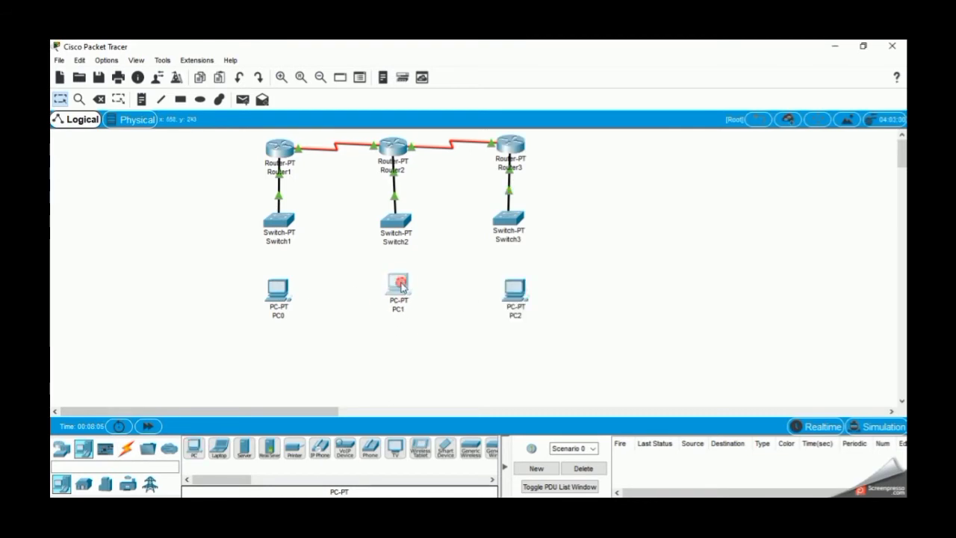
pyautogui.moveTo(514, 288); pyautogui.dragTo(508, 288)
# Step: Delete PC0 from below Switch1
pyautogui.click(102, 102)
pyautogui.click(521, 290)
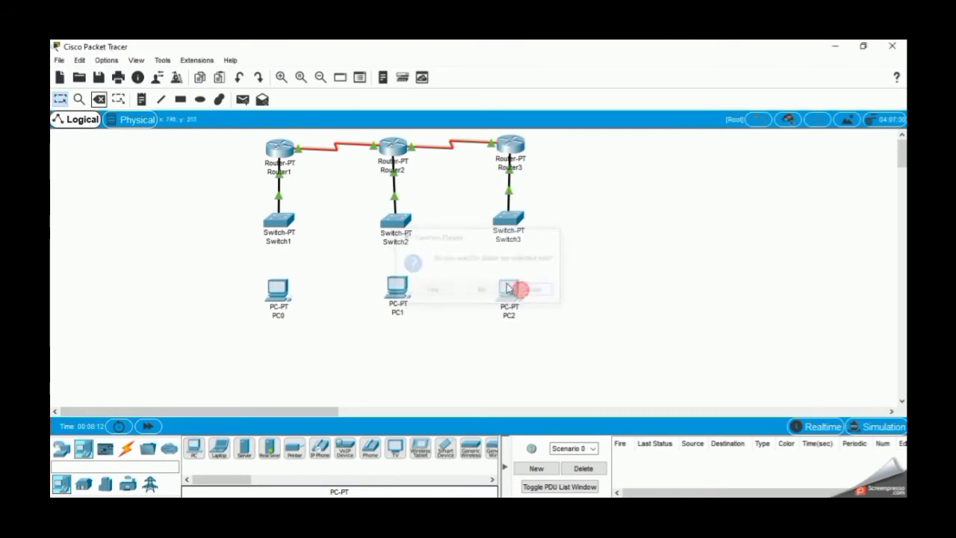
pyautogui.click(281, 295)
pyautogui.click(654, 91)
pyautogui.click(99, 101)
pyautogui.click(431, 291)
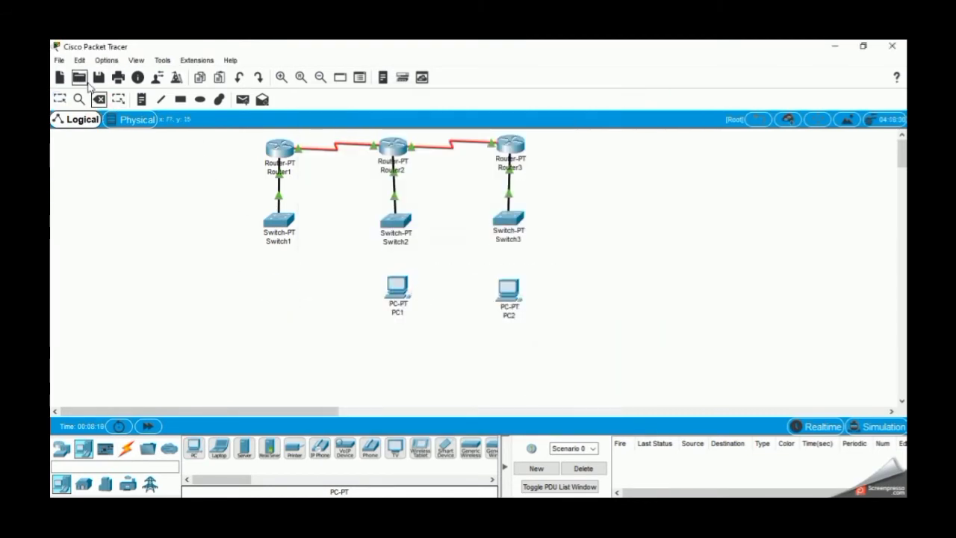
# Step: Move PC1 below Switch1 and PC2 below Switch2, and add a new PC below Switch3
pyautogui.moveTo(395, 288); pyautogui.dragTo(275, 282)
pyautogui.moveTo(511, 298); pyautogui.dragTo(394, 292)
pyautogui.click(193, 448)
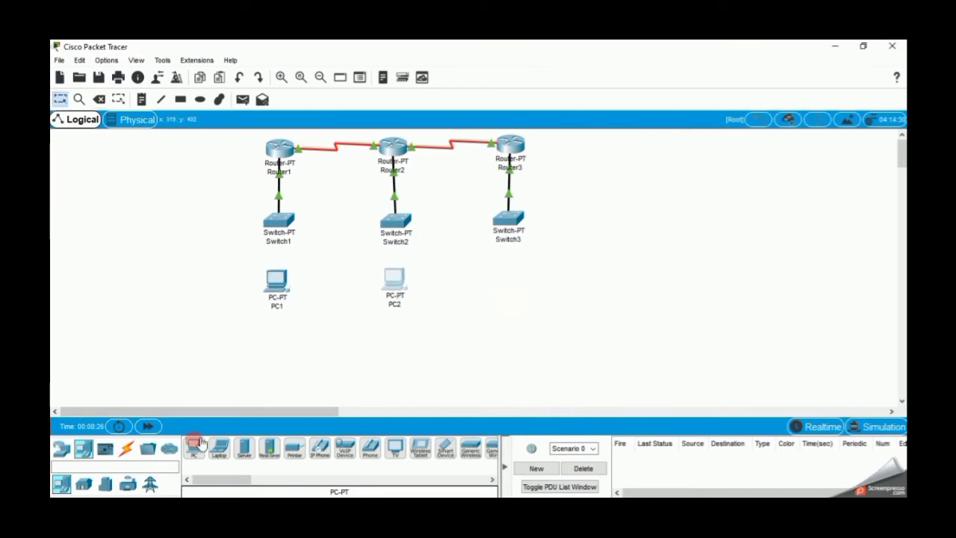
pyautogui.click(510, 286)
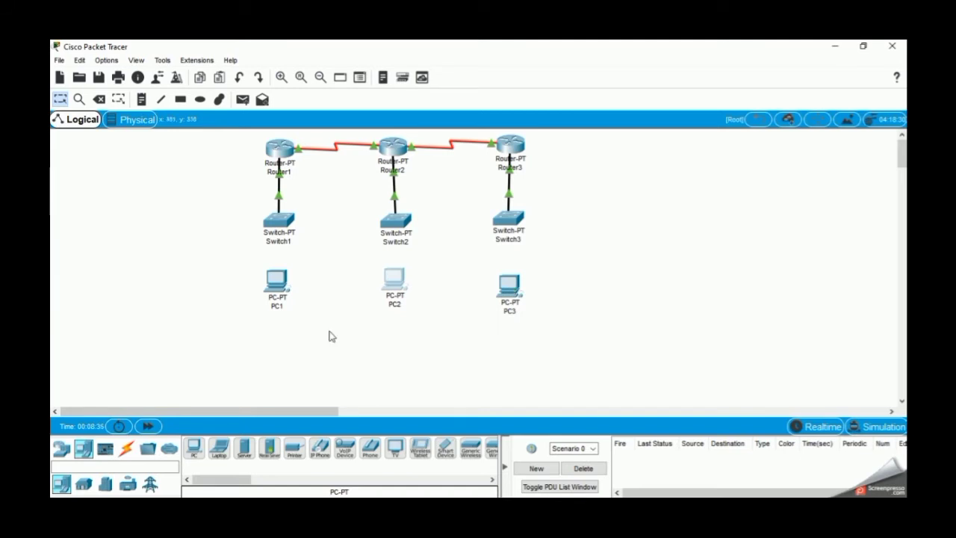
# Step: Connect Switch1 to PC1's FastEthernet0 port with a Copper Straight-Through cable
pyautogui.click(127, 451)
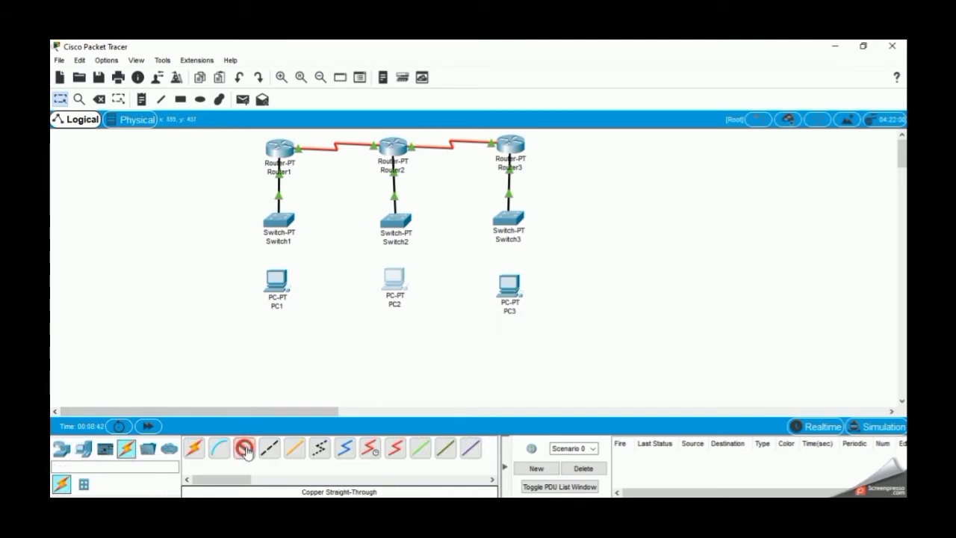
pyautogui.click(244, 448)
pyautogui.click(280, 216)
pyautogui.click(289, 271)
pyautogui.click(280, 281)
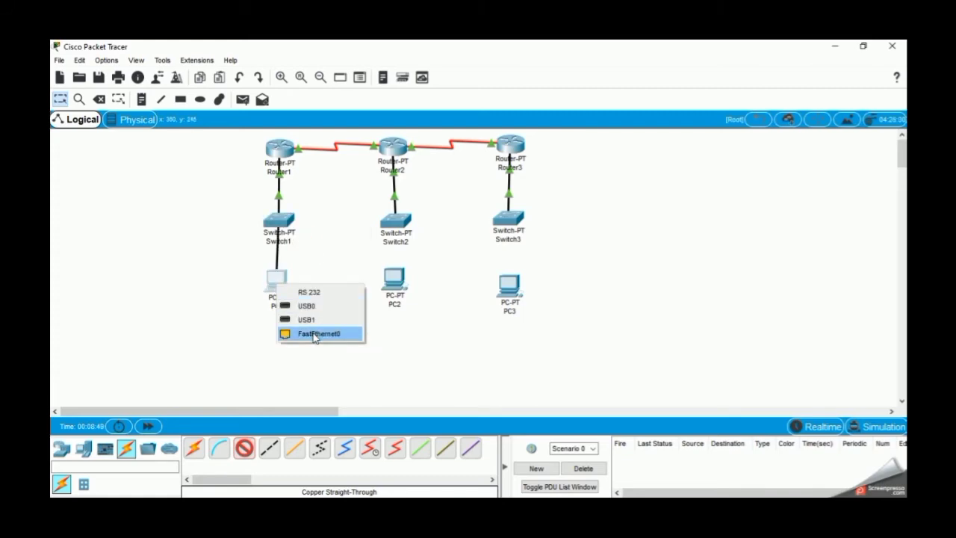
pyautogui.click(315, 333)
# Step: Connect Switch2 to PC2's FastEthernet0 port with a Copper Straight-Through cable
pyautogui.click(244, 449)
pyautogui.click(396, 217)
pyautogui.click(421, 255)
pyautogui.click(396, 274)
pyautogui.click(436, 324)
# Step: Connect Switch3 to PC3 with a Copper Straight-Through cable
pyautogui.click(244, 448)
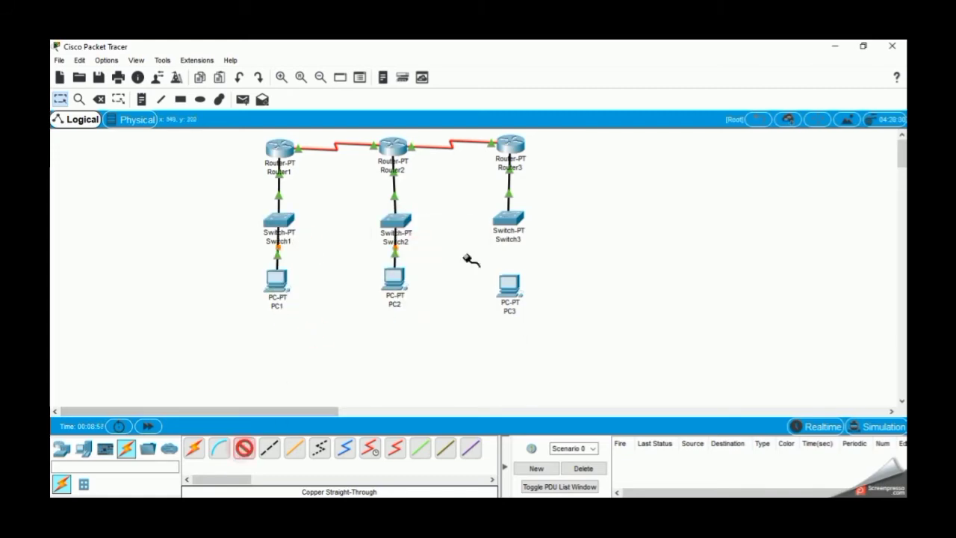
pyautogui.click(508, 218)
pyautogui.click(550, 234)
pyautogui.click(510, 284)
pyautogui.click(560, 331)
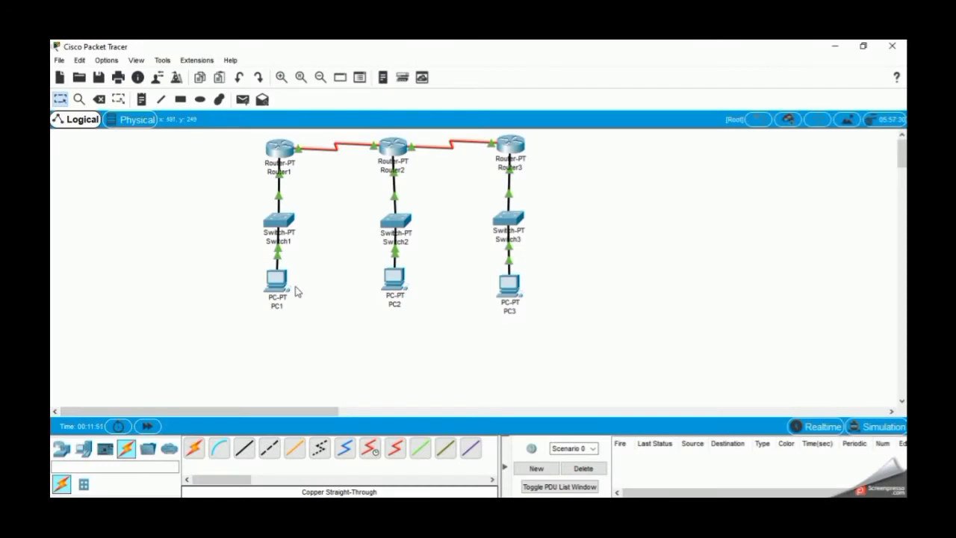
# Step: Set PC1's static IPv4 address to 192.168.0.2 with subnet mask 255.255.255.0
pyautogui.click(284, 292)
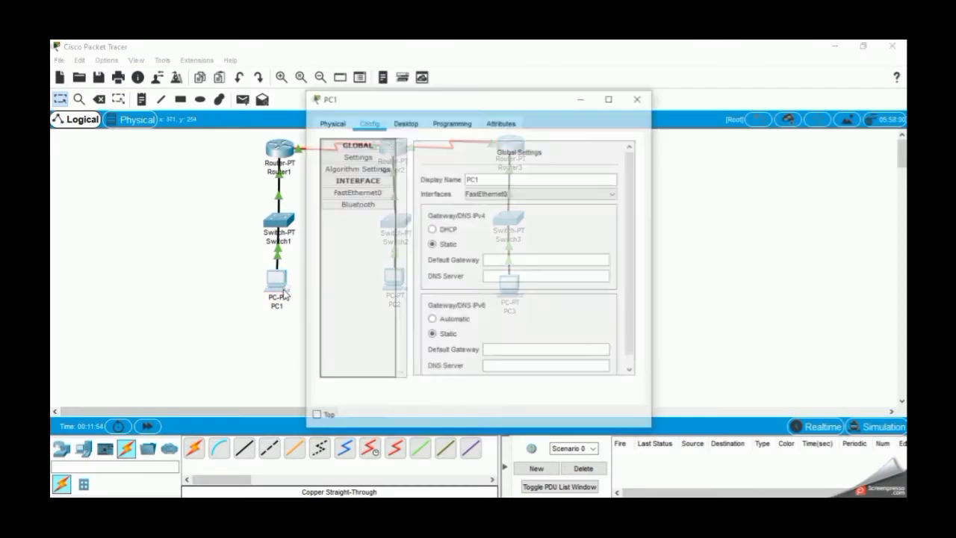
pyautogui.click(405, 123)
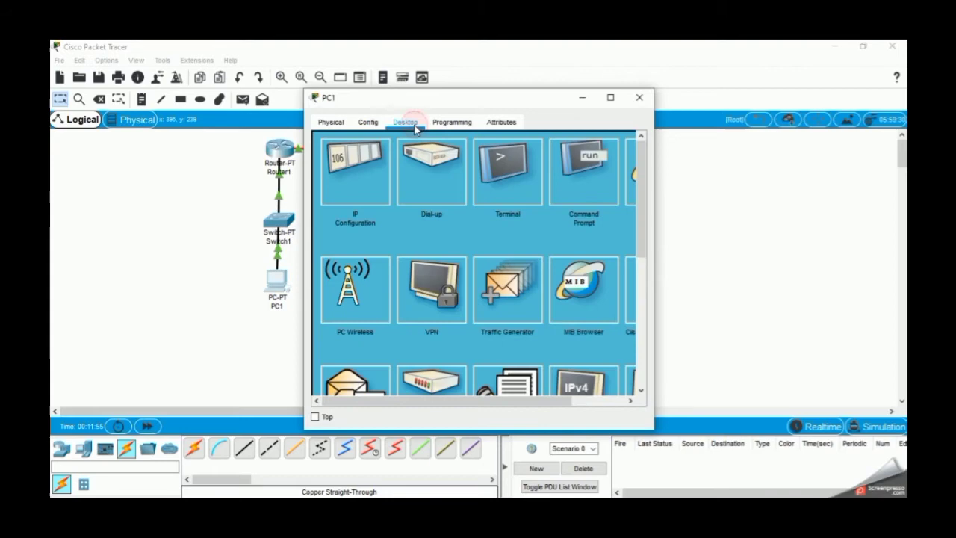
pyautogui.click(359, 178)
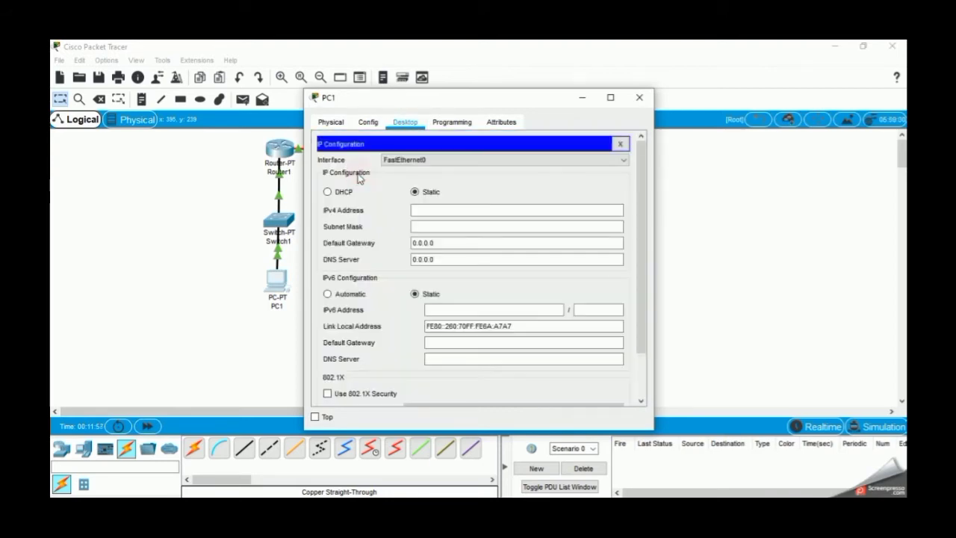
pyautogui.click(424, 210)
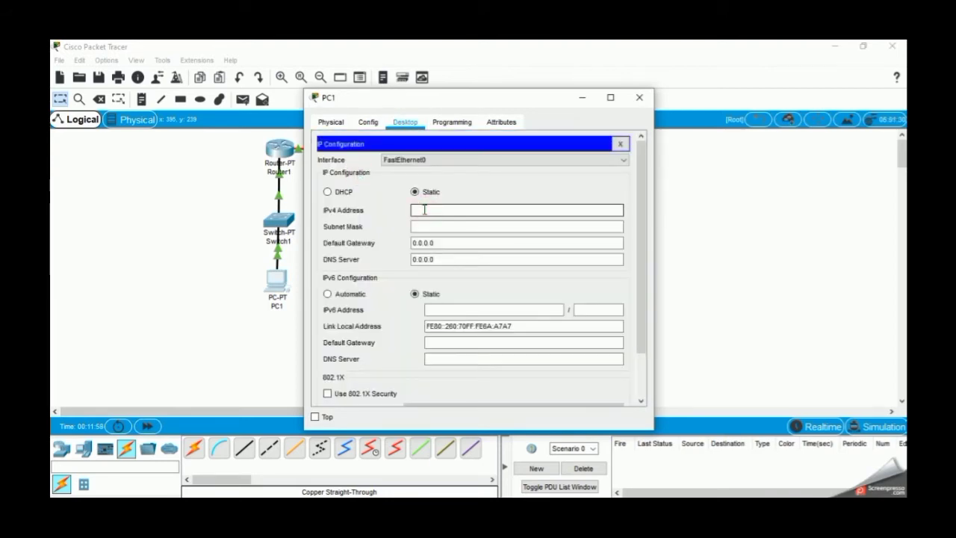
pyautogui.write('192.168.')
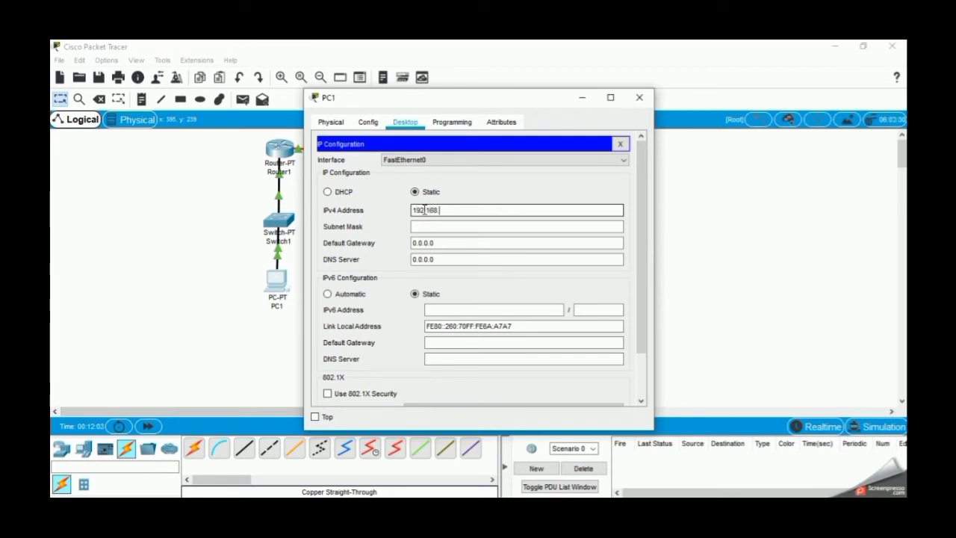
pyautogui.write('0.2')
# Step: Set PC1's IPv4 default gateway to 192.168.1.4 and close its configuration
pyautogui.click(444, 245)
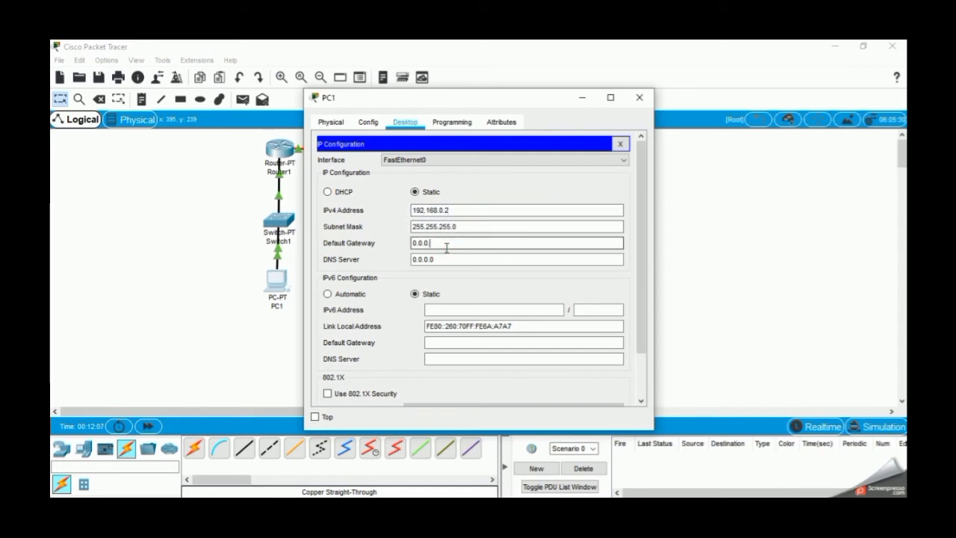
pyautogui.press('BackSpace')
pyautogui.press('BackSpace')
pyautogui.press('BackSpace')
pyautogui.press('BackSpace')
pyautogui.press('BackSpace')
pyautogui.press('BackSpace')
pyautogui.write('192.168')
pyautogui.write('.1.4')
pyautogui.click(636, 100)
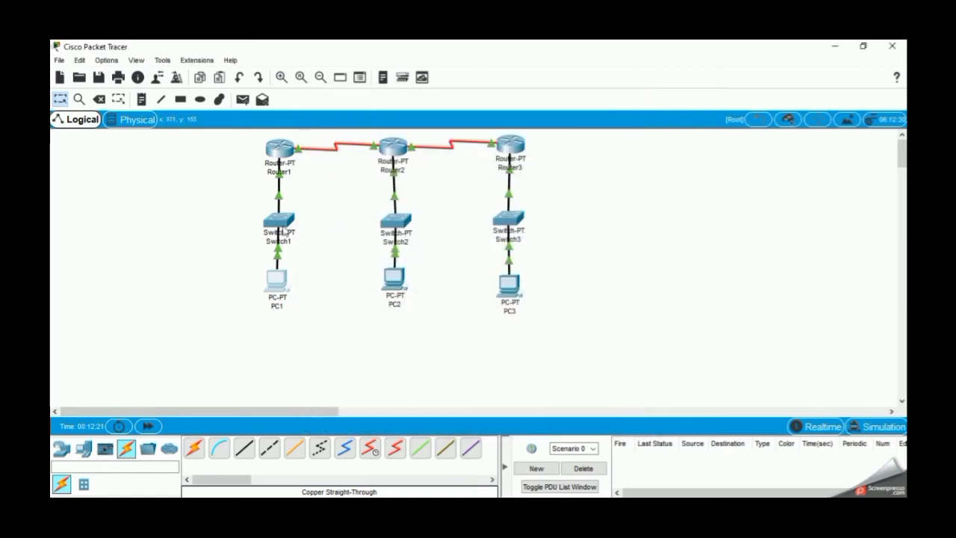
# Step: Set PC2's static IPv4 address to 192.168.1.2 with subnet mask 255.255.255.0
pyautogui.click(394, 278)
pyautogui.click(414, 126)
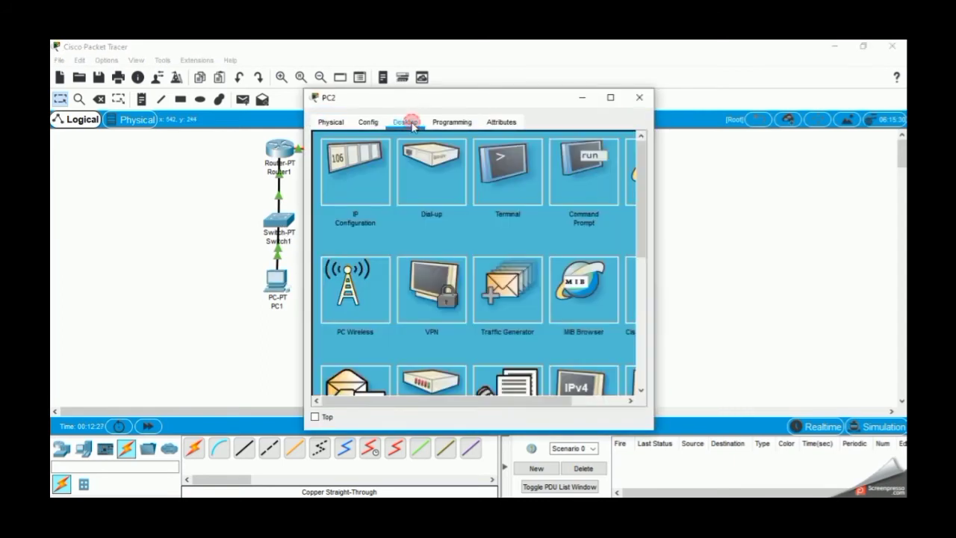
pyautogui.click(363, 171)
pyautogui.click(426, 211)
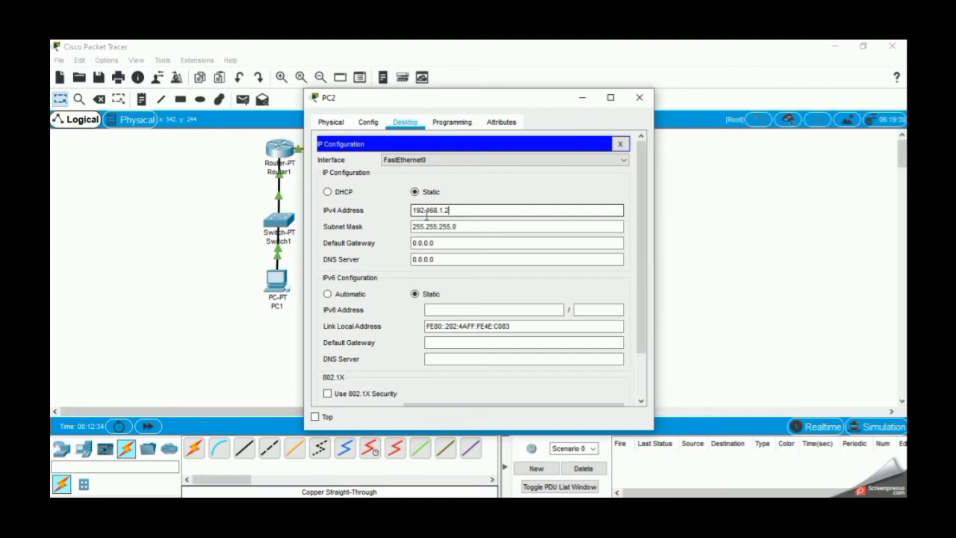
pyautogui.click(435, 228)
# Step: Set PC2's IPv4 default gateway to 192.168.1.1 and close its configuration
pyautogui.click(438, 242)
pyautogui.press('BackSpace')
pyautogui.press('BackSpace')
pyautogui.press('BackSpace')
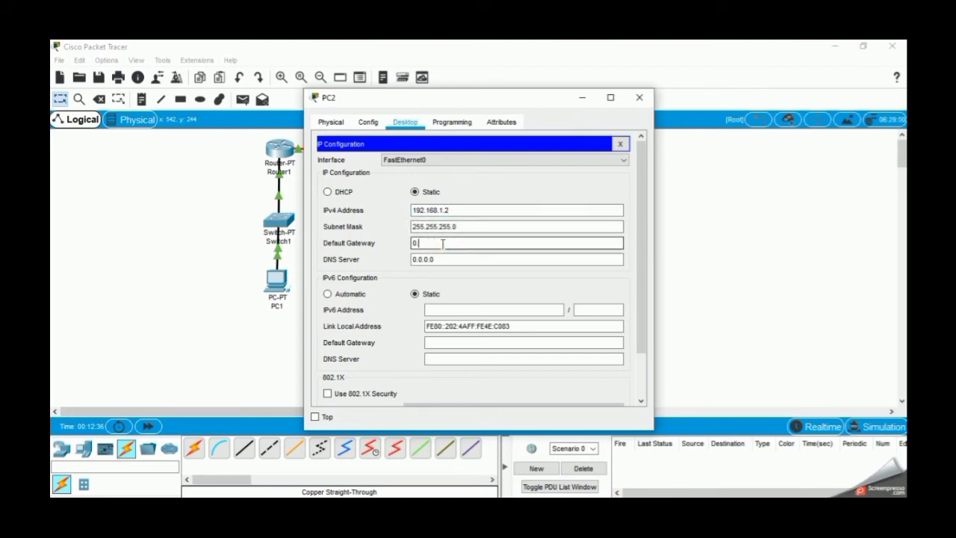
pyautogui.write('192.168.')
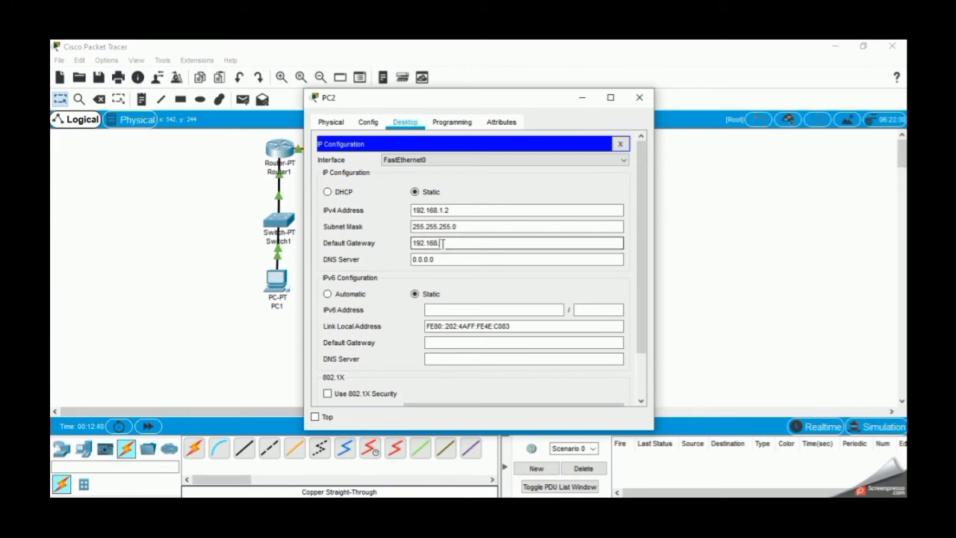
pyautogui.write('1.1')
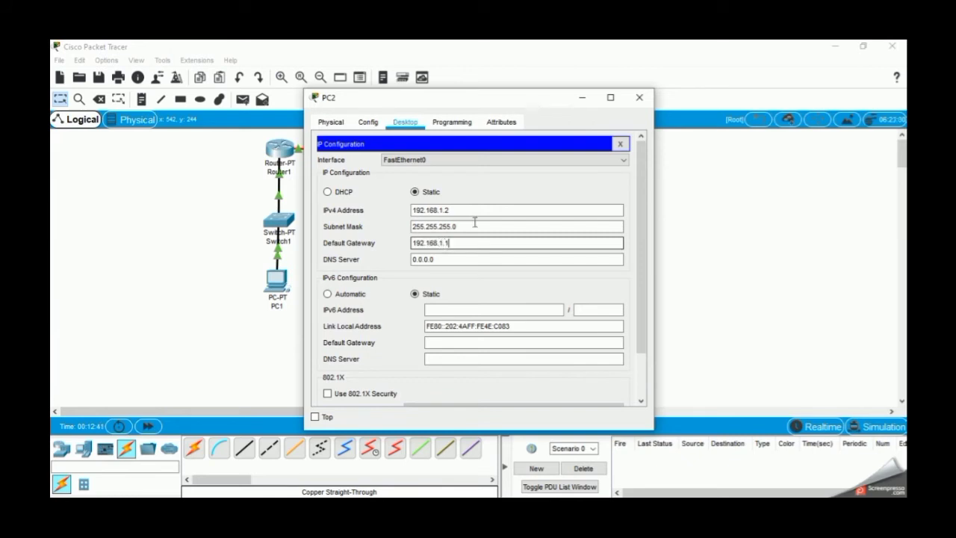
pyautogui.click(639, 97)
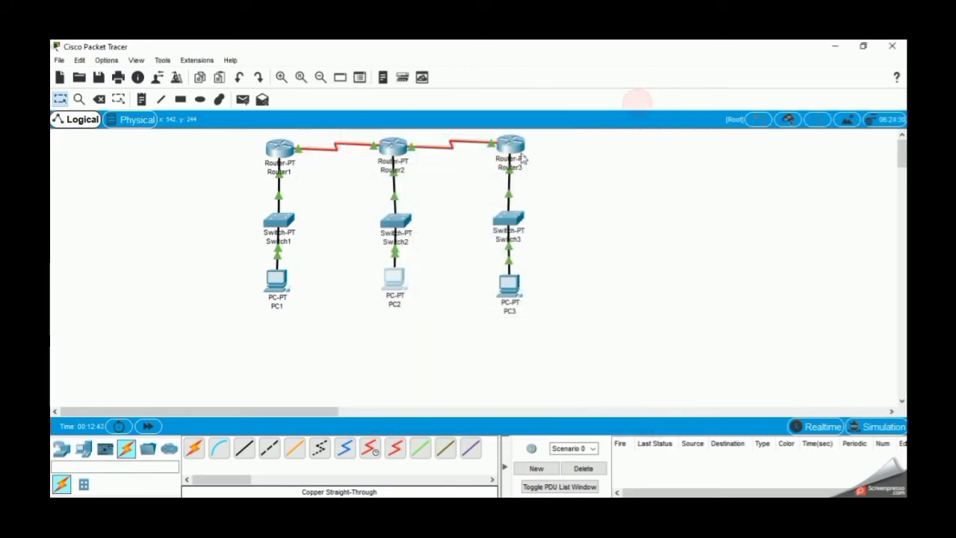
# Step: Set PC3's static IPv4 address to 192.168.2.2 with subnet mask 255.255.255.0
pyautogui.click(509, 298)
pyautogui.click(409, 122)
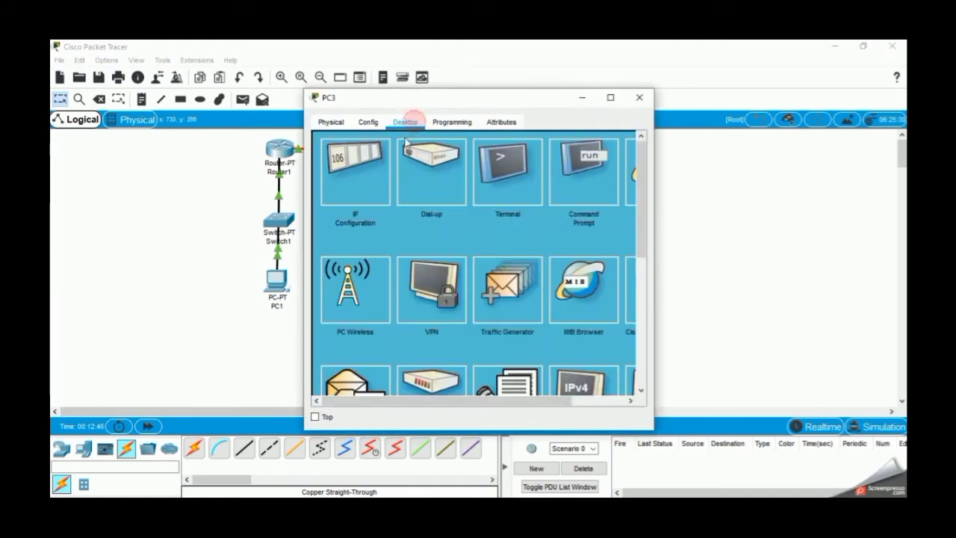
pyautogui.click(361, 171)
pyautogui.click(418, 211)
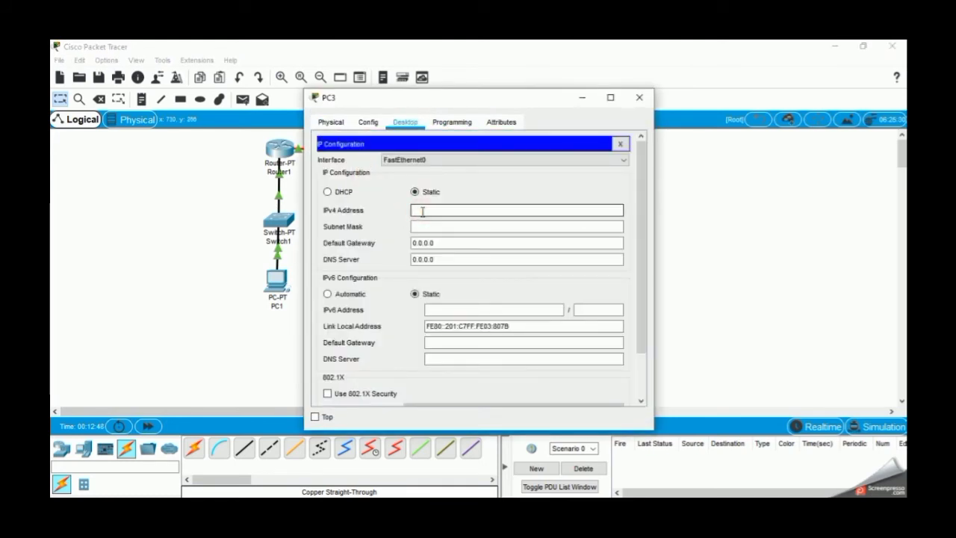
pyautogui.write('192')
pyautogui.write('.16\\68')
pyautogui.write('.2.2')
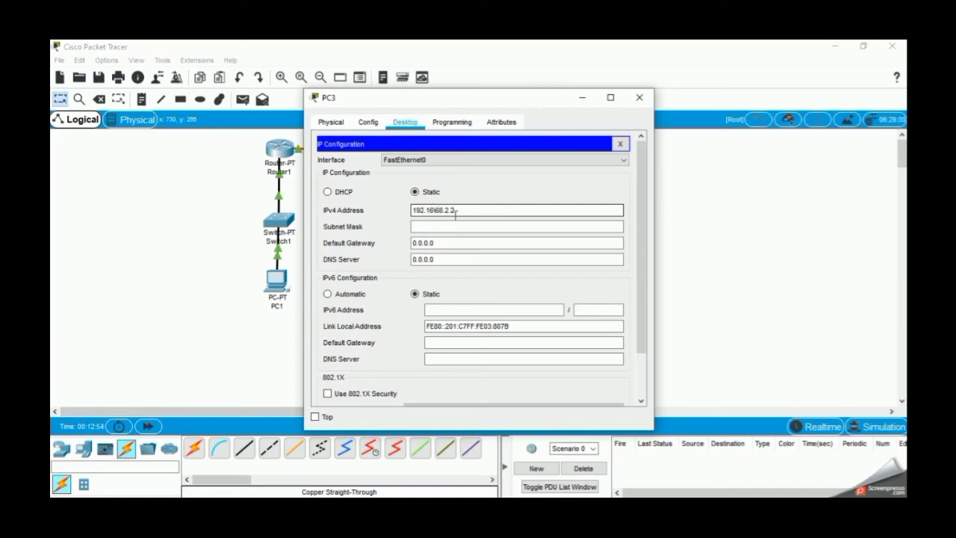
pyautogui.click(437, 211)
pyautogui.click(453, 226)
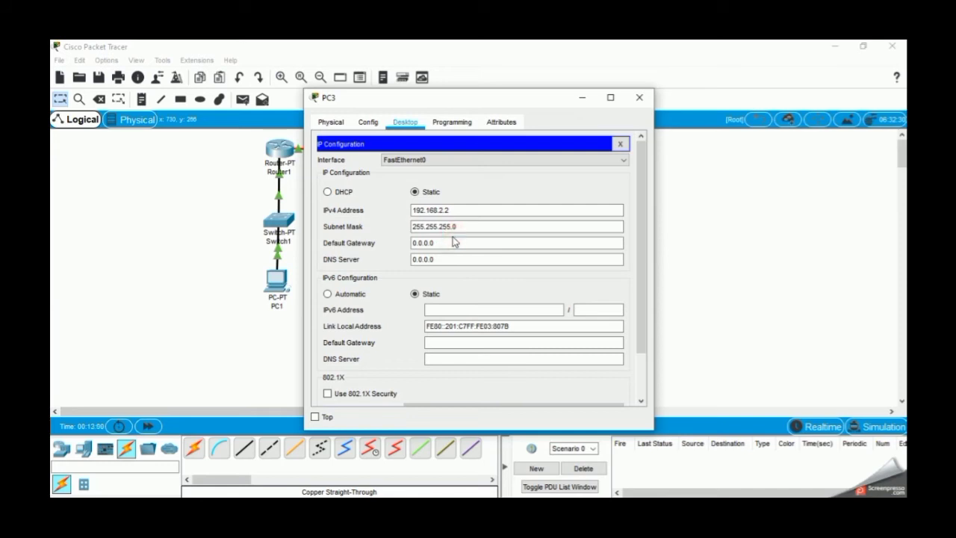
# Step: Set PC3's IPv4 default gateway to 192.168.2.1 and close its configuration
pyautogui.click(449, 242)
pyautogui.press('BackSpace')
pyautogui.press('BackSpace')
pyautogui.press('BackSpace')
pyautogui.press('BackSpace')
pyautogui.press('BackSpace')
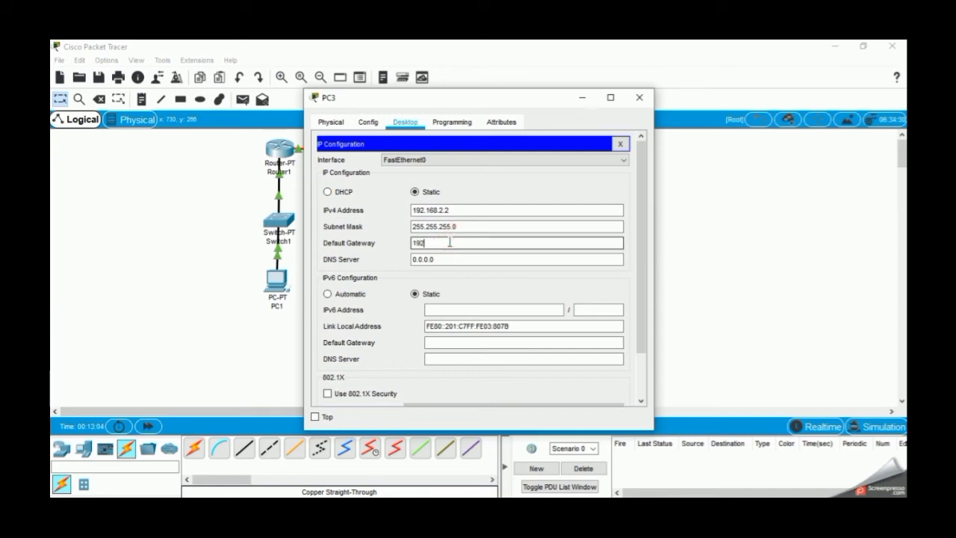
pyautogui.write('192.168.2.1')
pyautogui.click(639, 97)
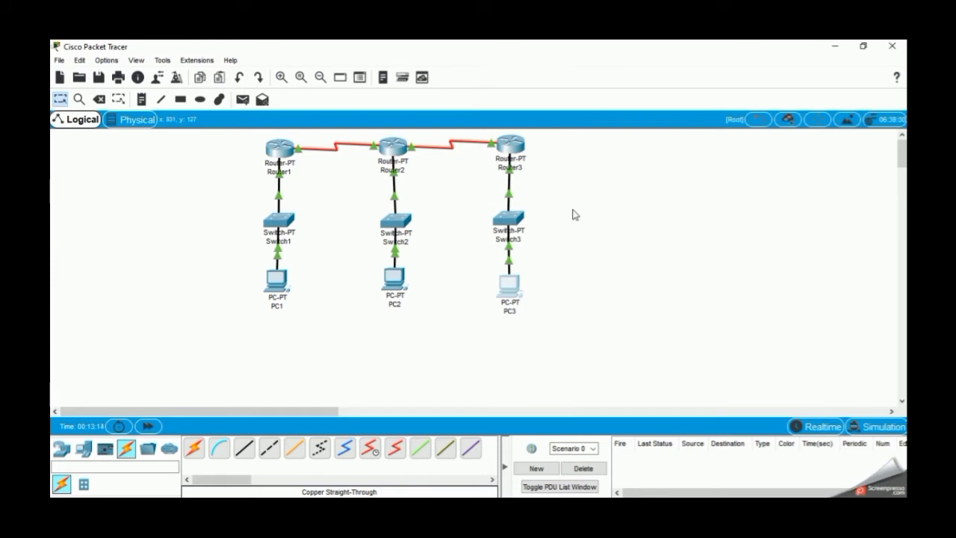
# Step: Begin a static route on Router1 for network 192.168.1.0 with mask 255.255.255.0
pyautogui.click(282, 153)
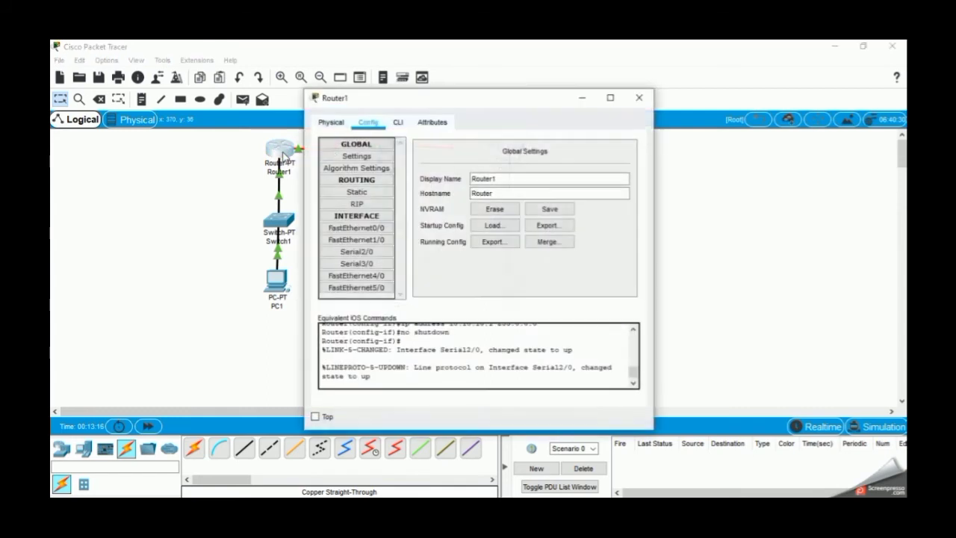
pyautogui.click(357, 194)
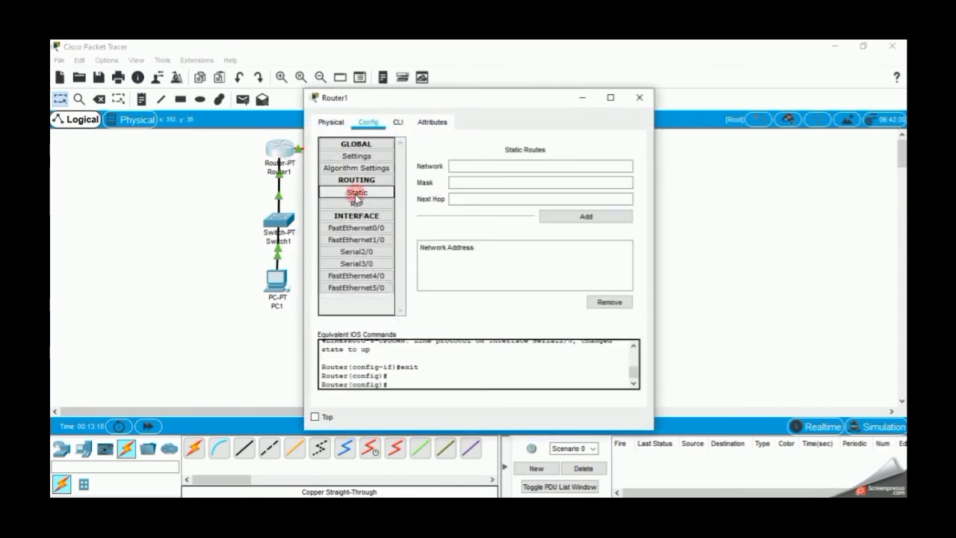
pyautogui.click(466, 166)
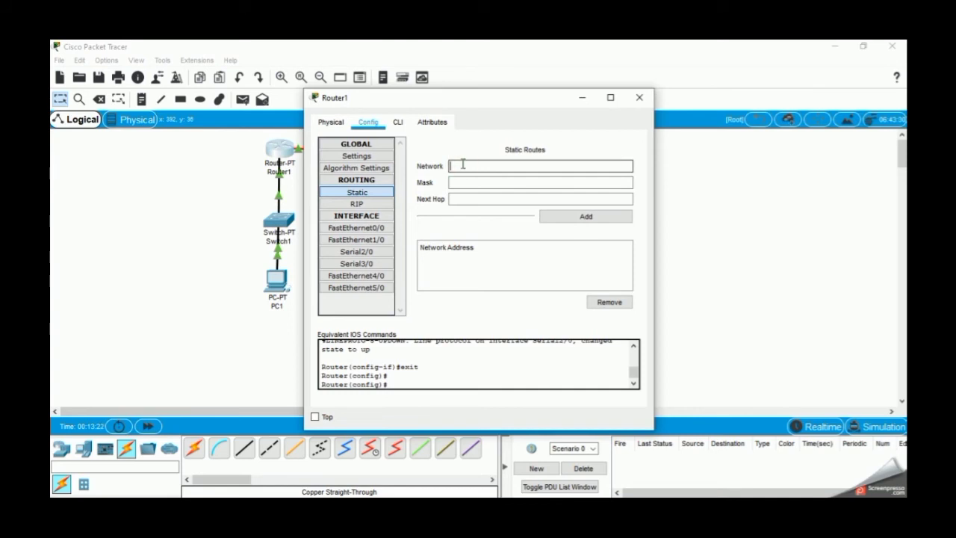
pyautogui.write('192.168.1.0')
pyautogui.click(462, 182)
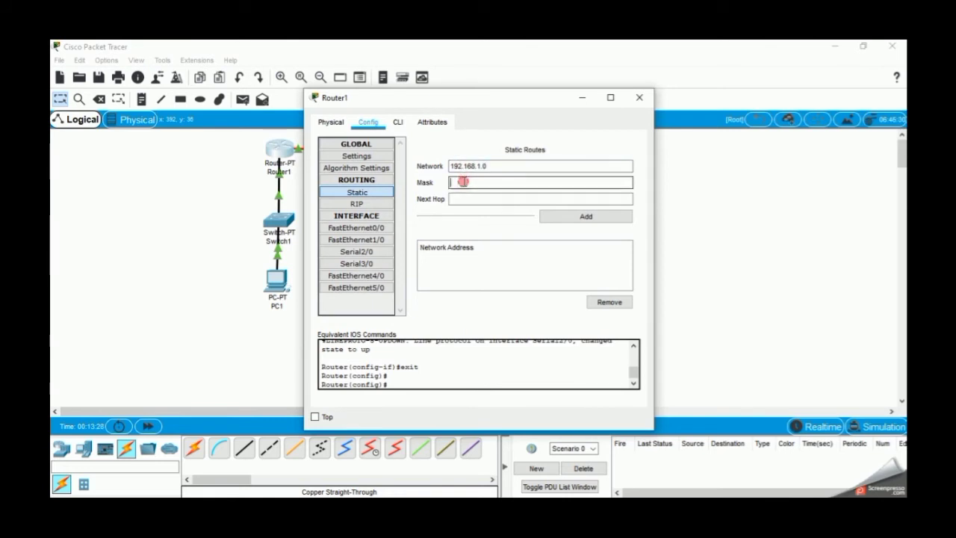
pyautogui.write('255.255.255.0')
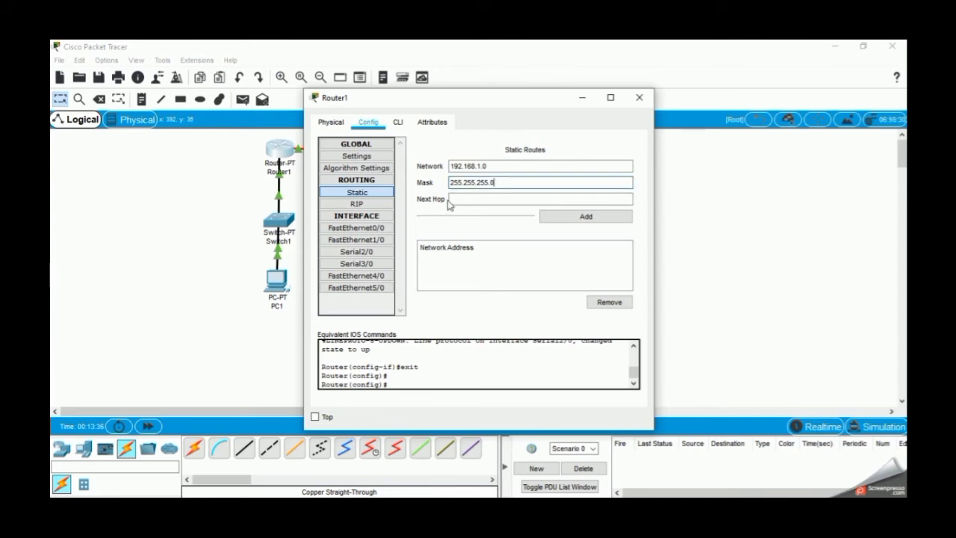
# Step: Try to add Router1's static route through next hop 10.10.10.1
pyautogui.click(453, 200)
pyautogui.write('10.10.10.1')
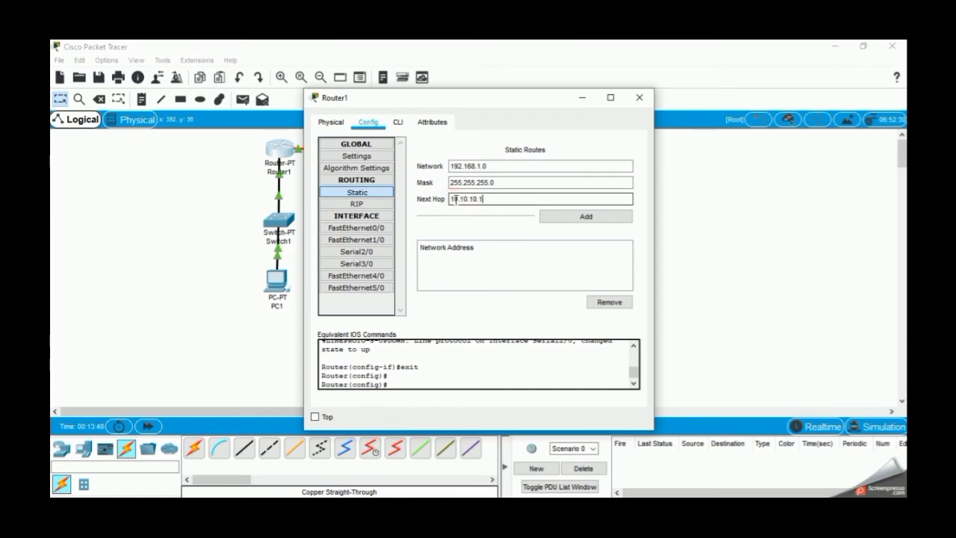
pyautogui.click(558, 217)
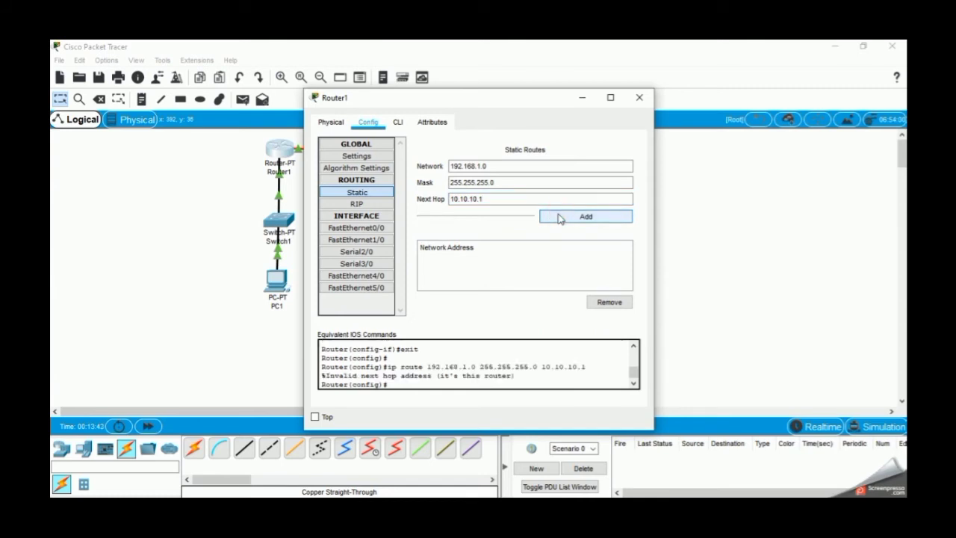
pyautogui.click(561, 218)
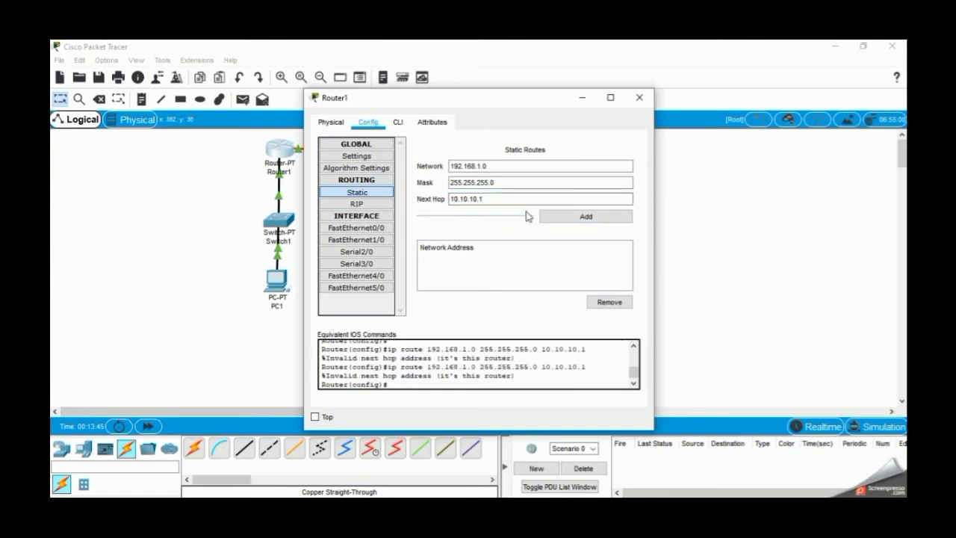
# Step: Change the next hop of Router1's 192.168.1.0 route to 10.10.10.2 and add the route
pyautogui.click(489, 199)
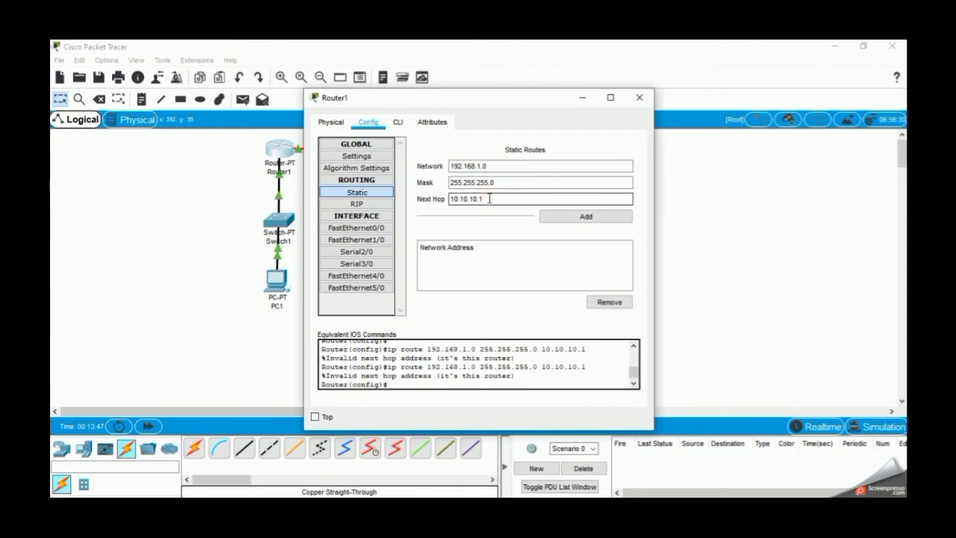
pyautogui.click(573, 216)
# Step: Add a second static route on Router1 to 192.168.2.0, mask 255.255.255.0, via next hop 10.10.10.2, and close its configuration
pyautogui.click(499, 168)
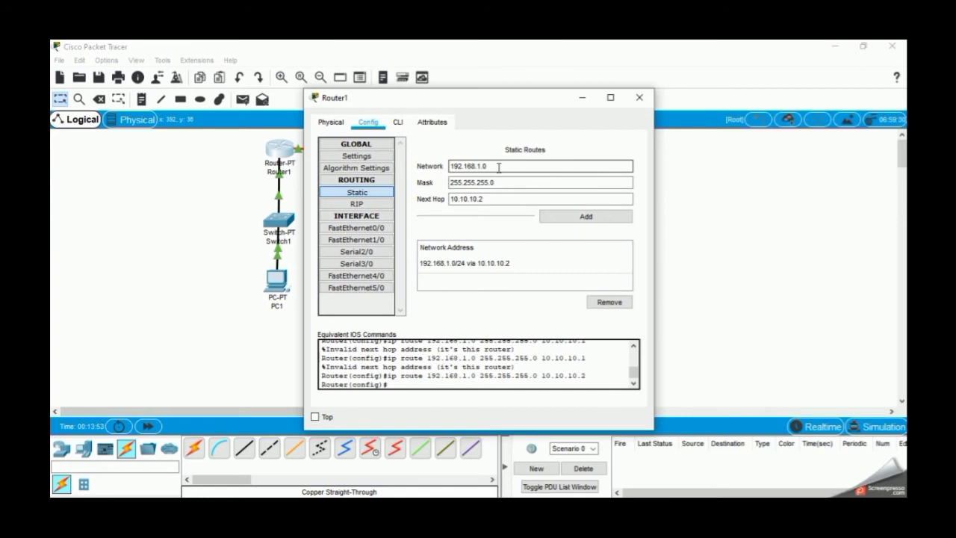
pyautogui.click(499, 167)
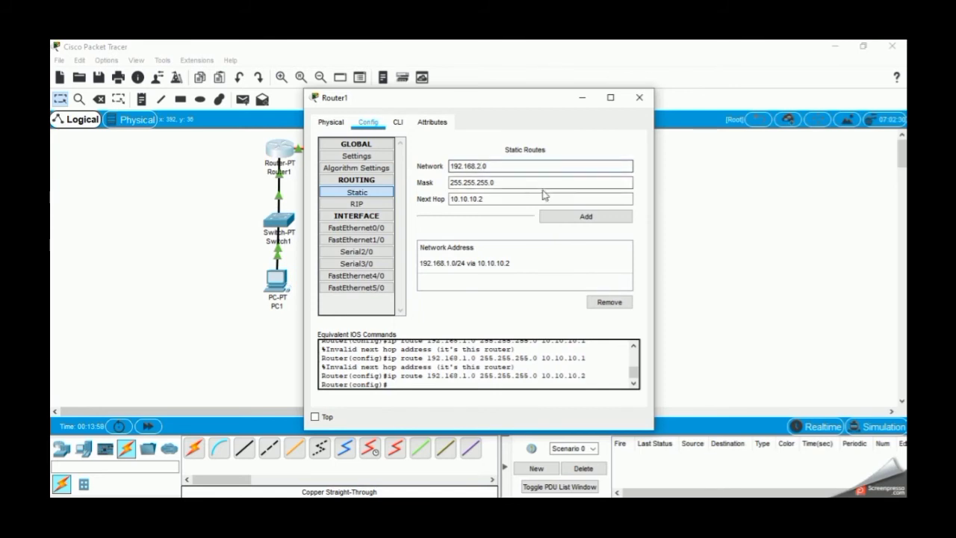
pyautogui.click(569, 218)
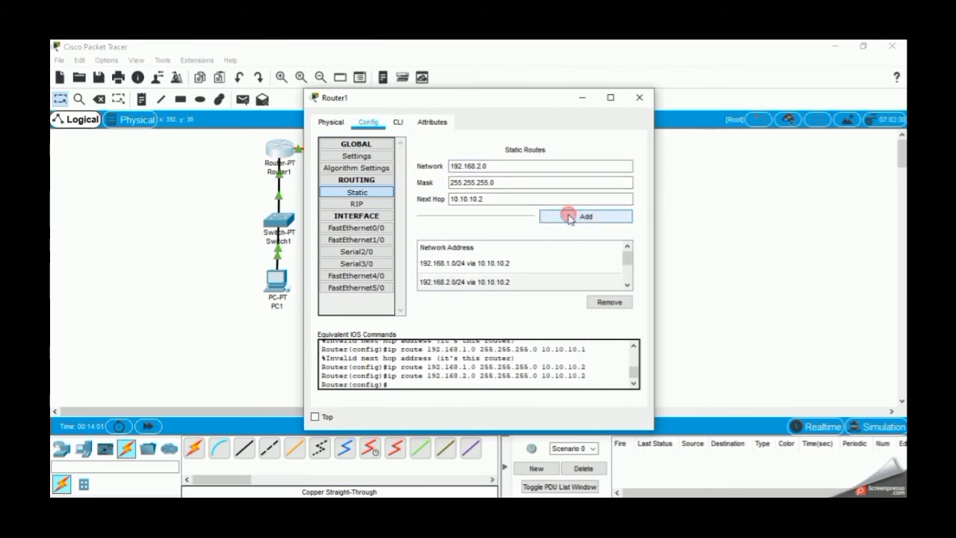
pyautogui.click(639, 98)
# Step: Begin a static route on Router2 for network 192.168.0.0 with mask 255.255.255.0
pyautogui.click(395, 148)
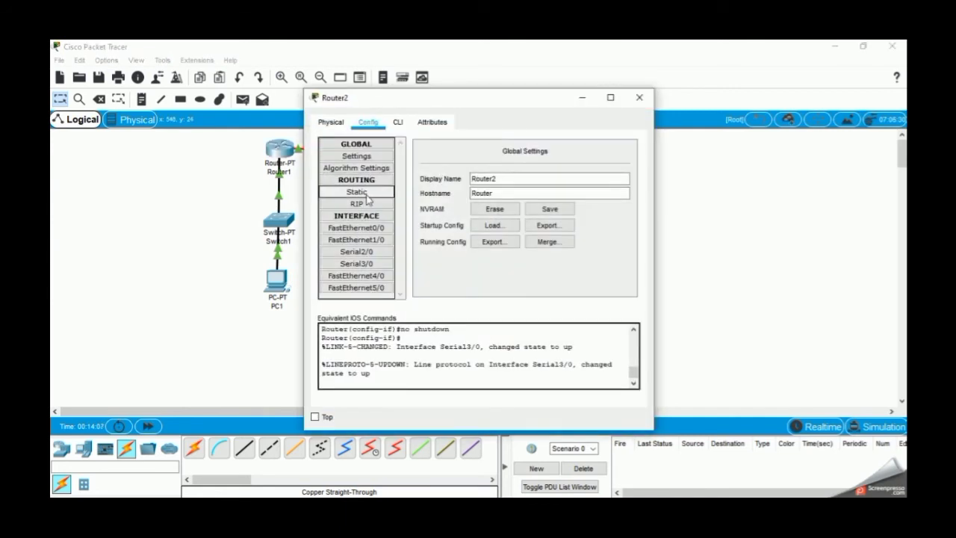
pyautogui.click(366, 196)
pyautogui.click(475, 166)
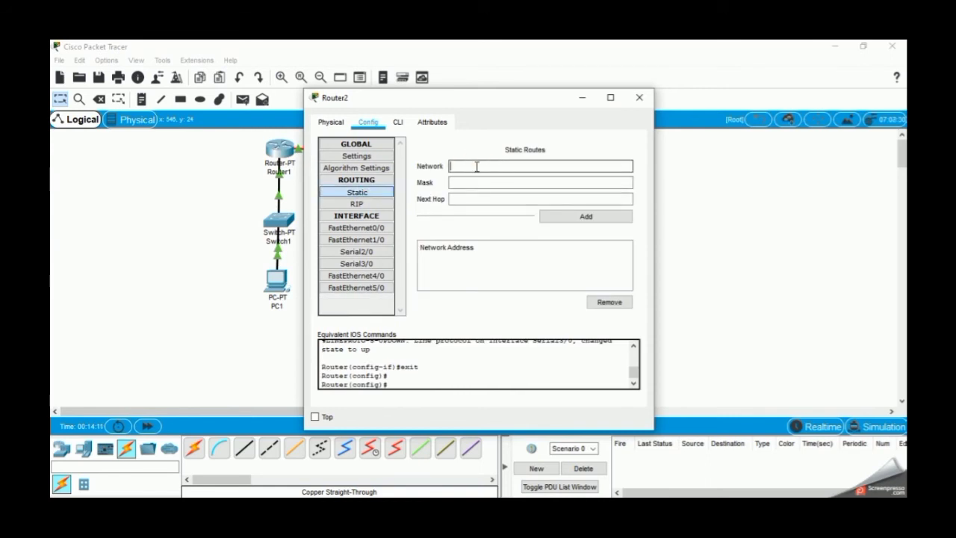
pyautogui.write('192.16')
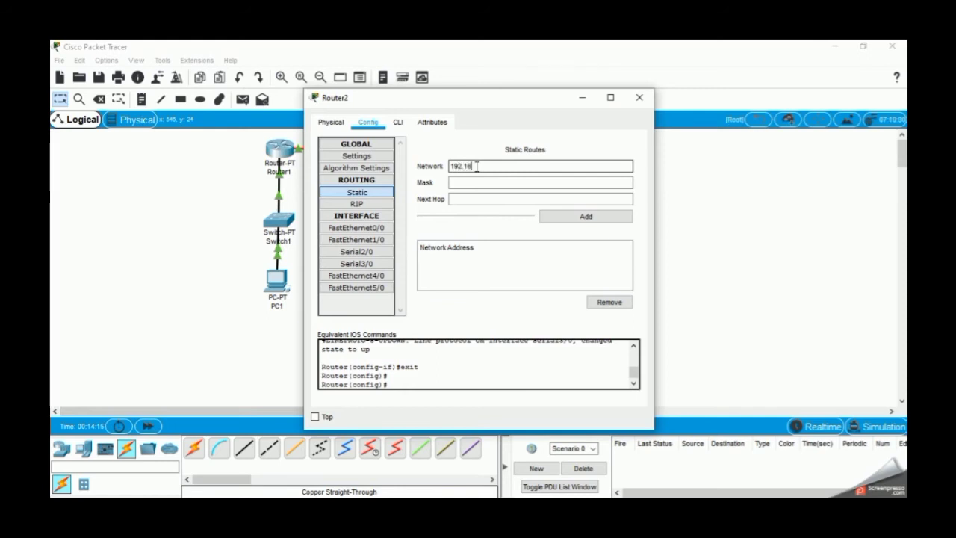
pyautogui.write('8.0.0')
pyautogui.click(474, 181)
pyautogui.write('255')
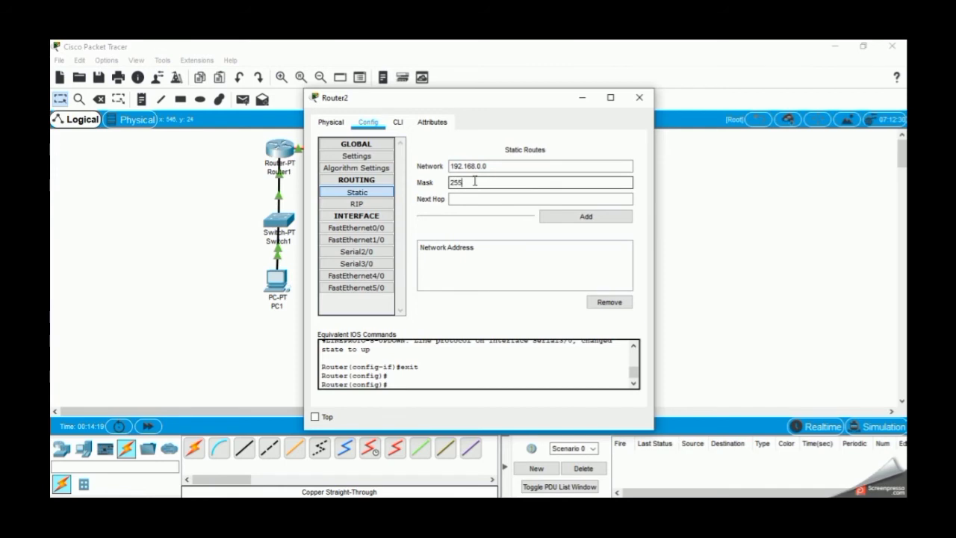
pyautogui.write('.255.255.0')
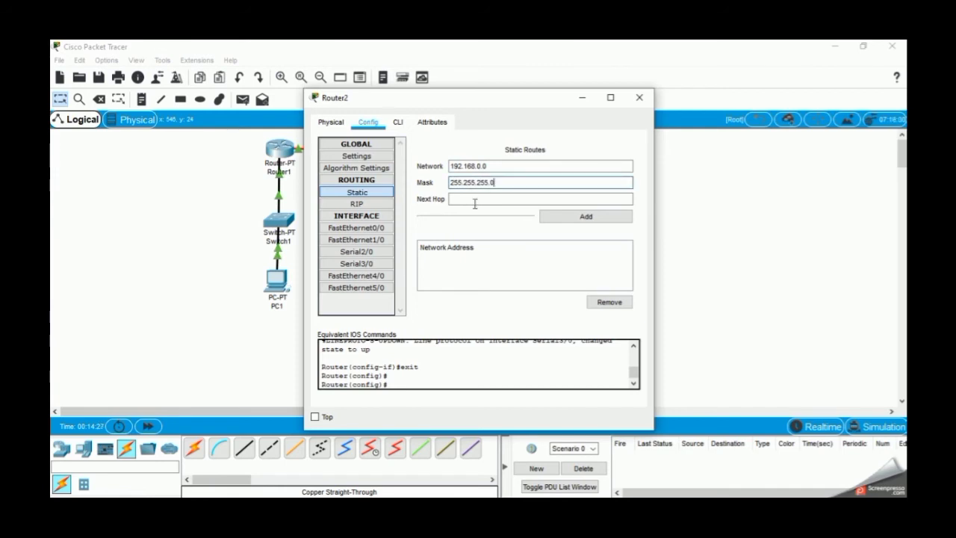
# Step: Try to add Router2's 192.168.0.0 route through next hop 10.10.10.2
pyautogui.click(474, 199)
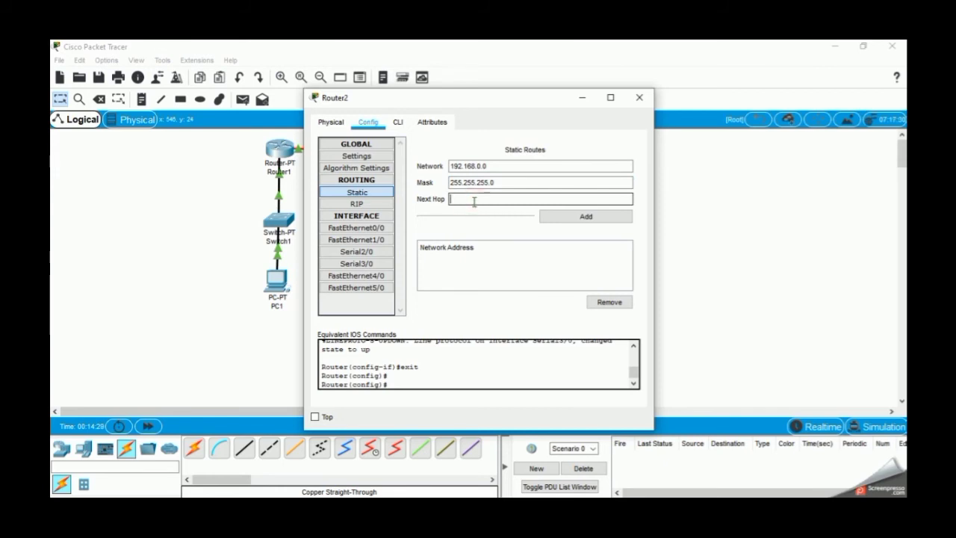
pyautogui.write('10.10.10.2')
pyautogui.click(564, 217)
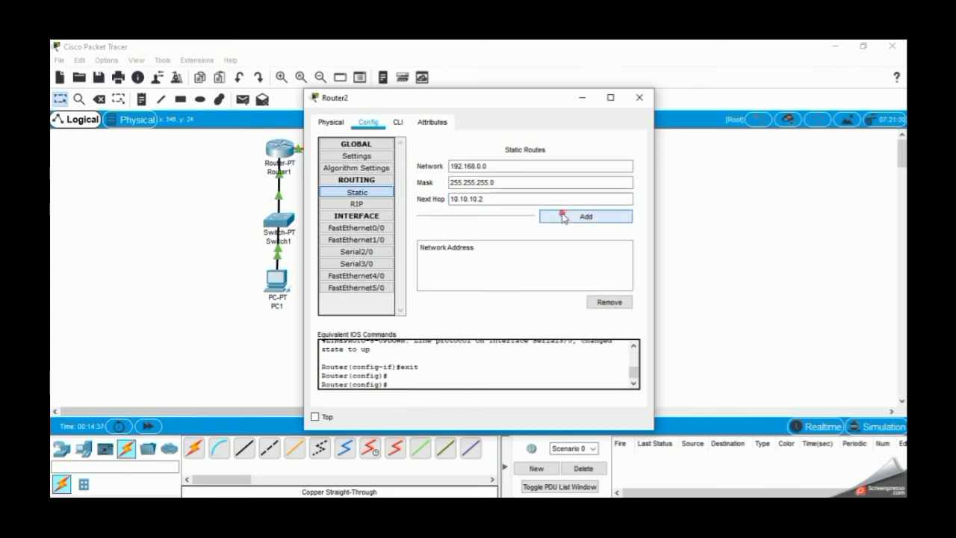
pyautogui.click(564, 217)
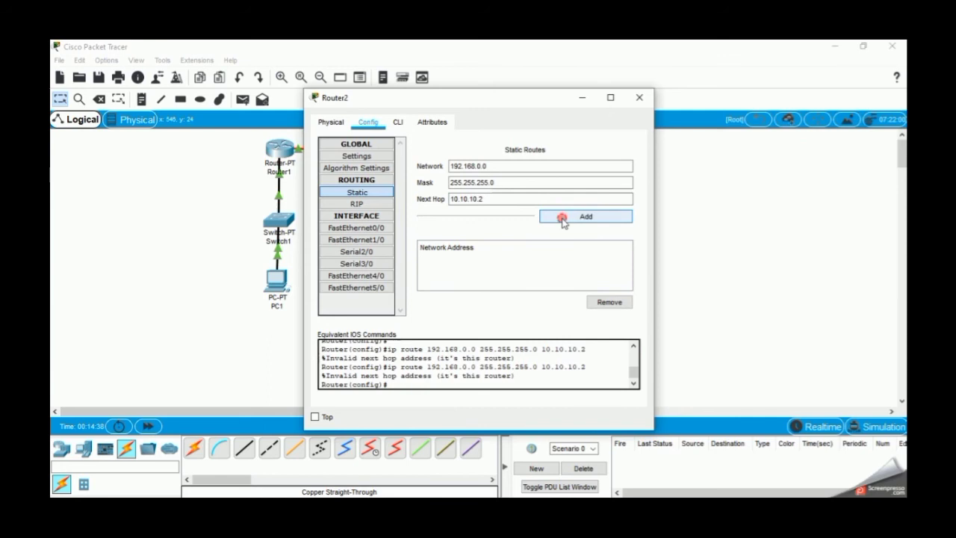
# Step: Change the next hop of Router2's 192.168.0.0 route to 10.10.10.1 and add the route
pyautogui.doubleClick(500, 200)
pyautogui.click(500, 200)
pyautogui.press('BackSpace')
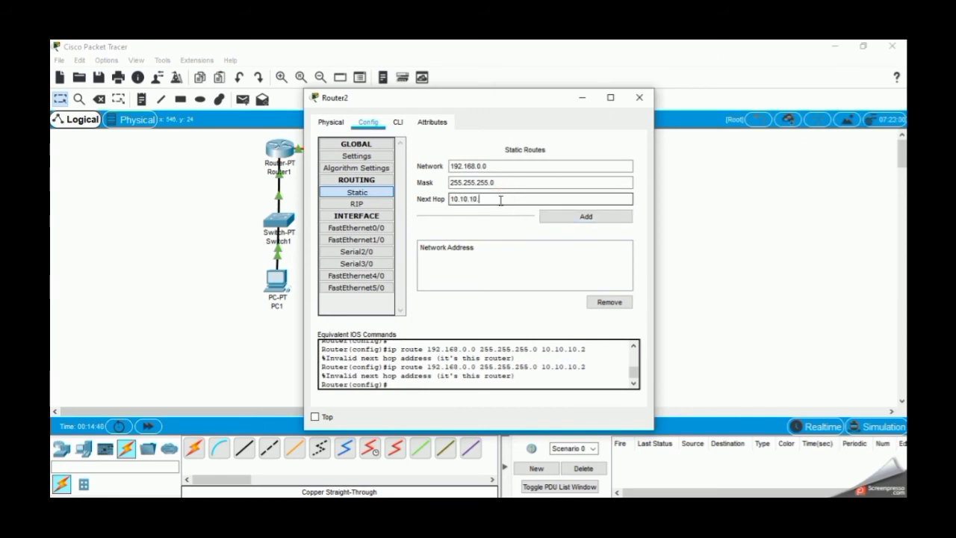
pyautogui.write('1')
pyautogui.click(543, 215)
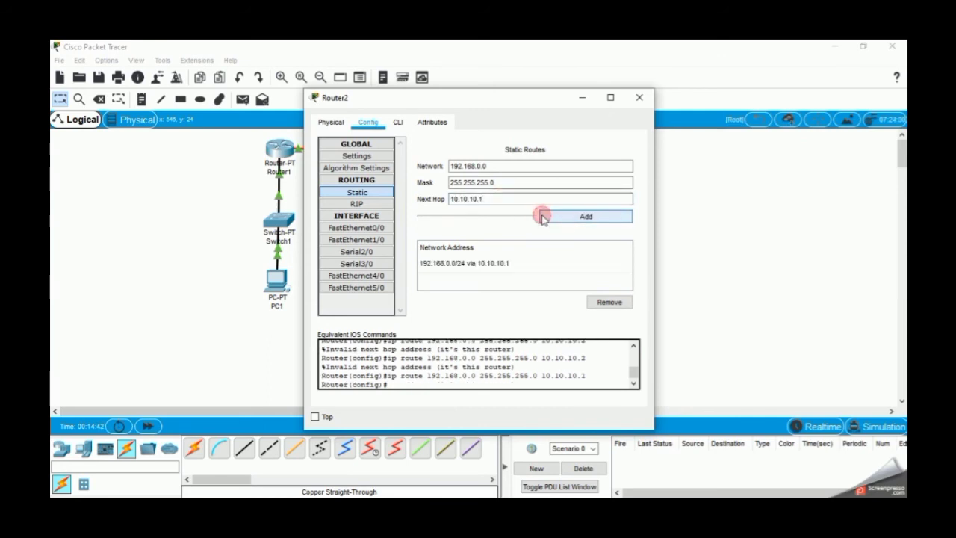
# Step: Add a second static route on Router2 to 192.168.2.0, mask 255.255.255.0, via next hop 20.20.20.2, and close its configuration
pyautogui.click(488, 165)
pyautogui.doubleClick(485, 166)
pyautogui.write('2')
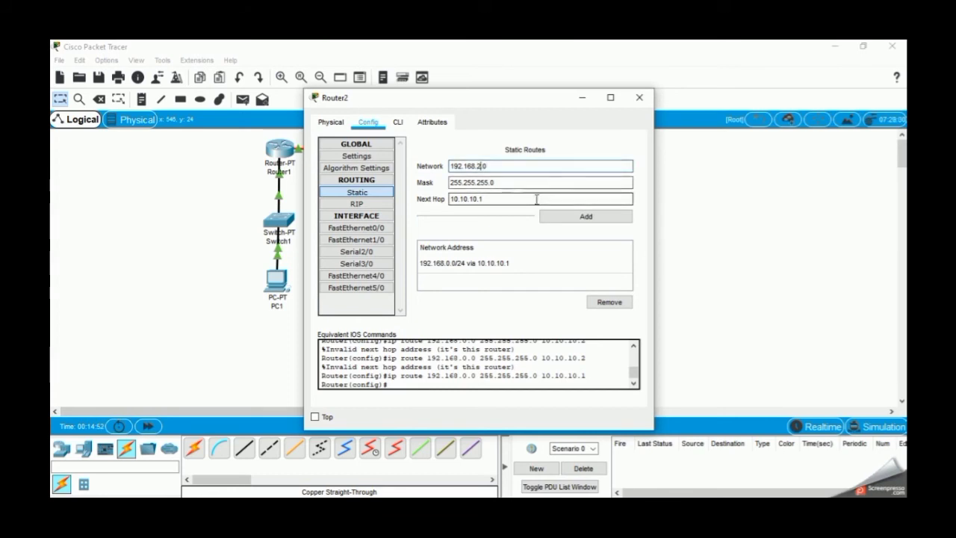
pyautogui.click(506, 200)
pyautogui.press('BackSpace')
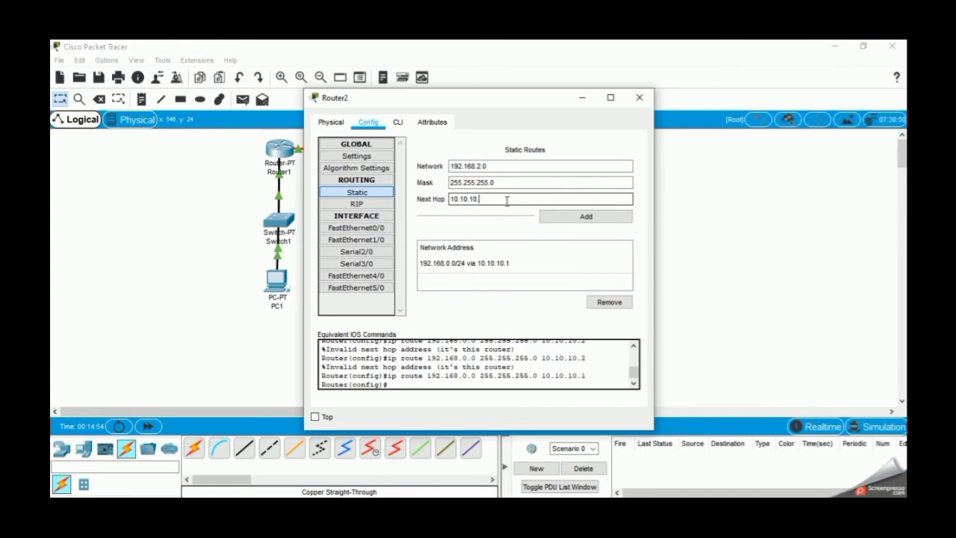
pyautogui.press('BackSpace')
pyautogui.press('BackSpace')
pyautogui.press('BackSpace')
pyautogui.press('BackSpace')
pyautogui.press('BackSpace')
pyautogui.press('BackSpace')
pyautogui.press('BackSpace')
pyautogui.press('BackSpace')
pyautogui.press('BackSpace')
pyautogui.write('20')
pyautogui.click(551, 217)
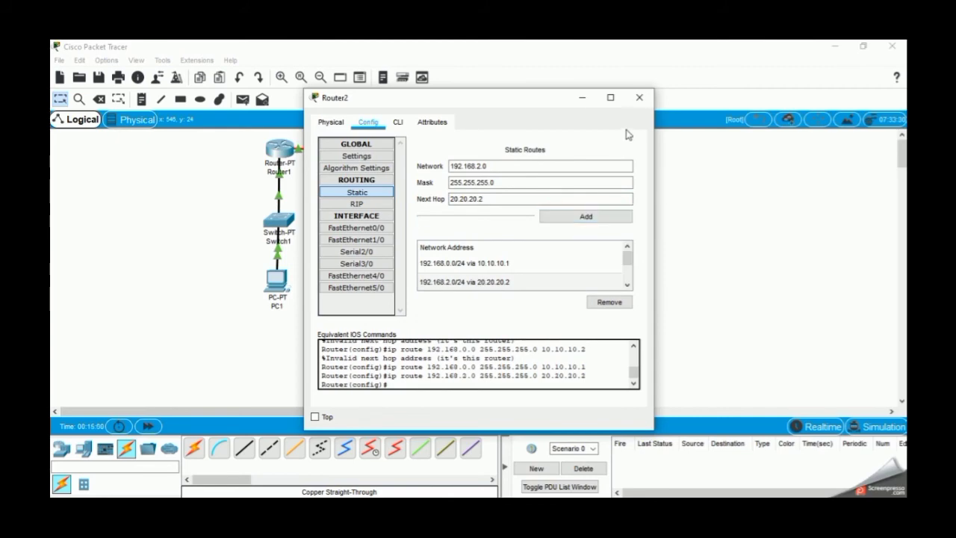
pyautogui.click(639, 97)
# Step: Add a static route on Router3 to network 192.168.0.0, mask 255.255.255.0, via next hop 10.10.10.1
pyautogui.click(513, 152)
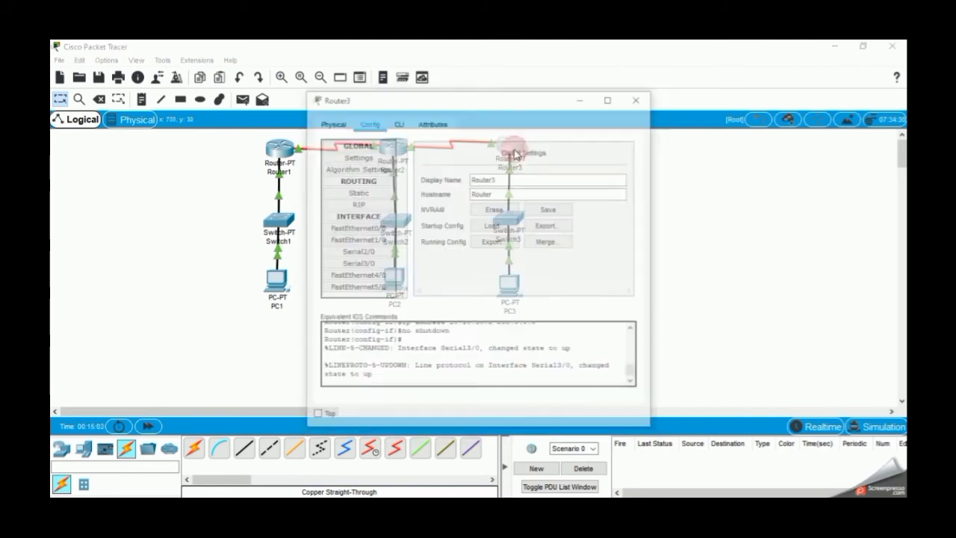
pyautogui.click(357, 191)
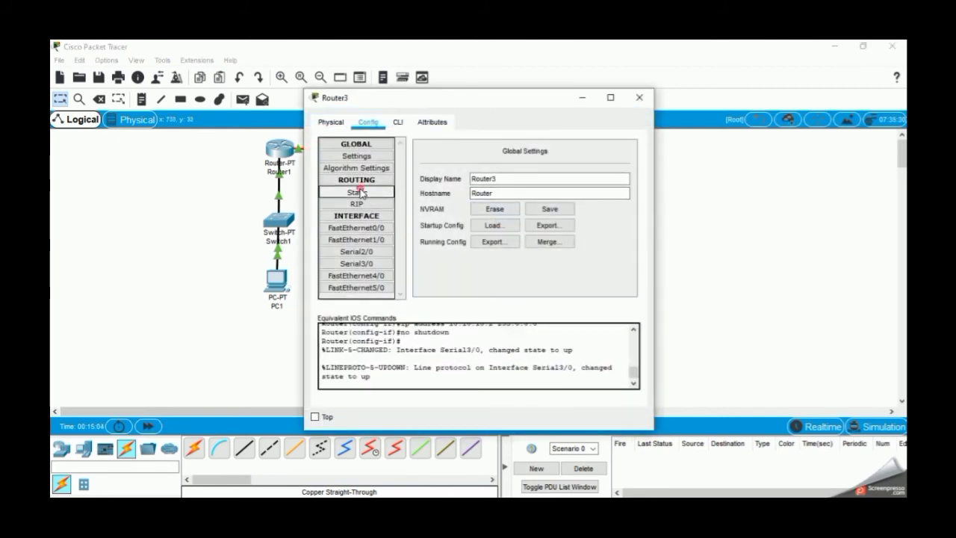
pyautogui.click(474, 168)
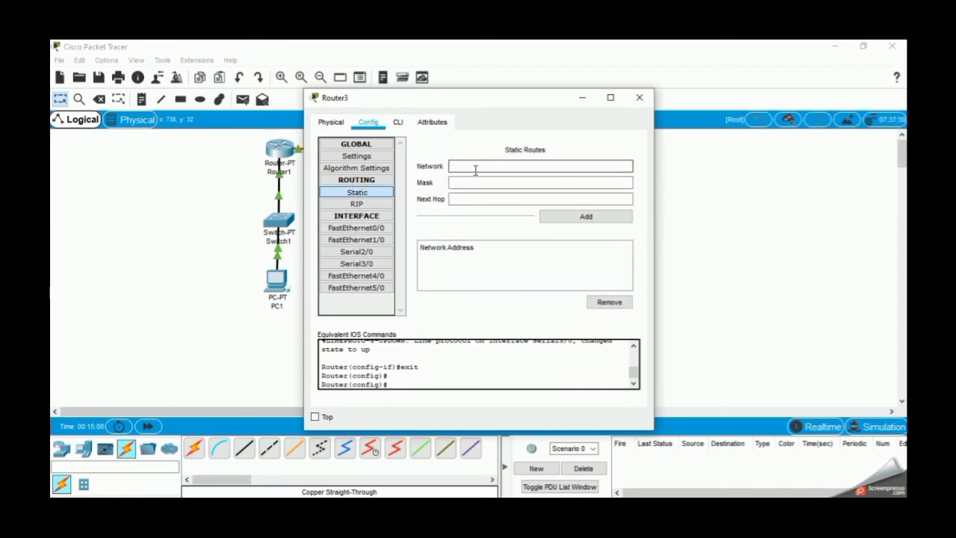
pyautogui.write('192.168.0.0')
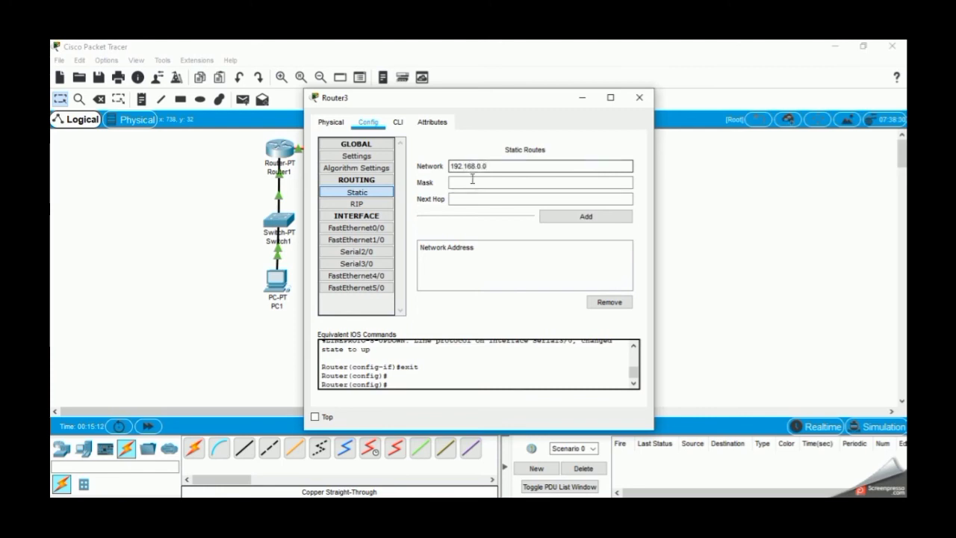
pyautogui.click(471, 182)
pyautogui.write('255.')
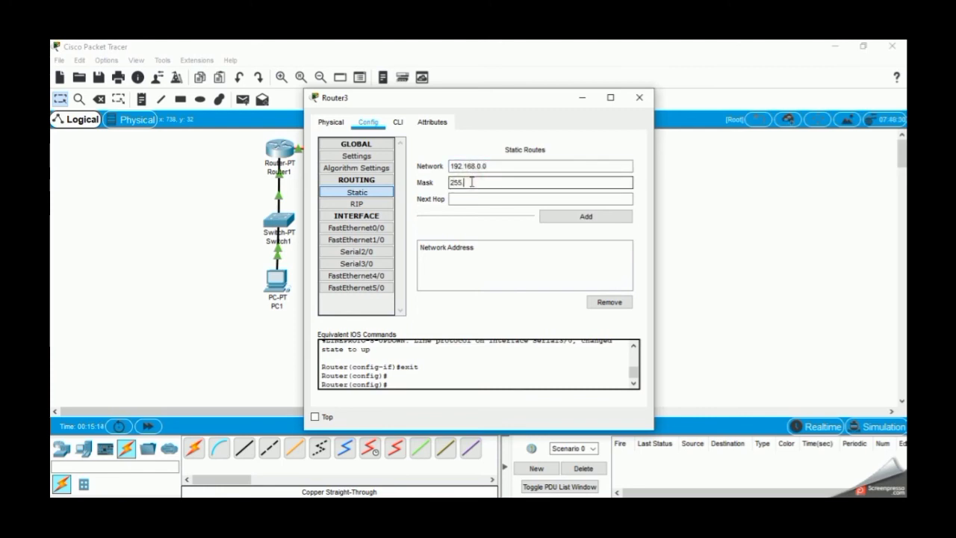
pyautogui.write('255.255.')
pyautogui.click(463, 201)
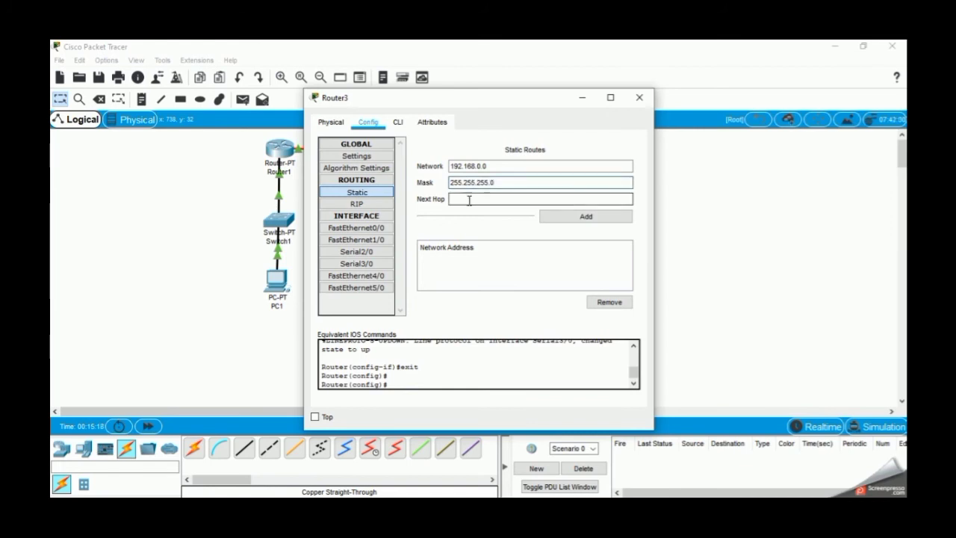
pyautogui.write('10.10.10.1')
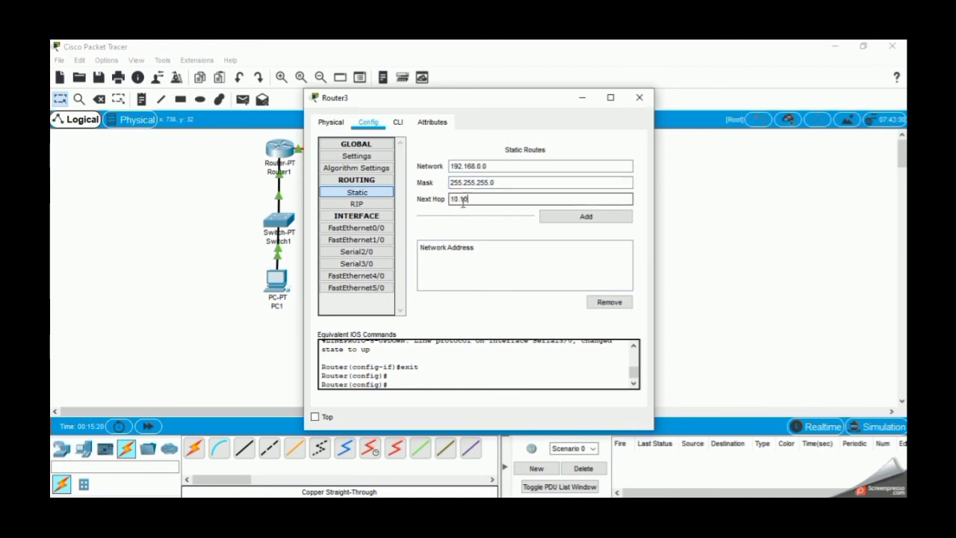
pyautogui.click(553, 215)
# Step: Add a second static route on Router3 to network 192.168.1.0 with the same mask and next hop 10.10.10.1
pyautogui.click(512, 167)
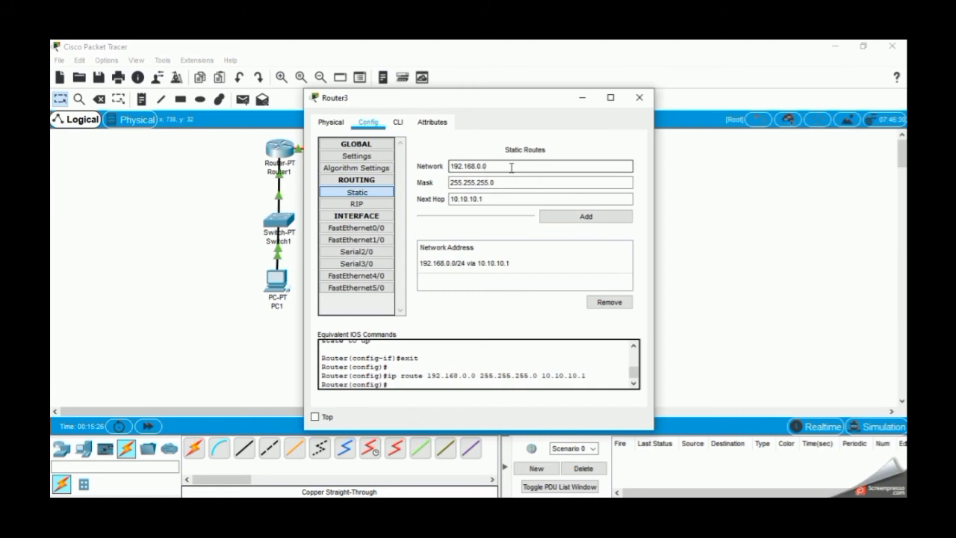
pyautogui.press('Right')
pyautogui.click(553, 216)
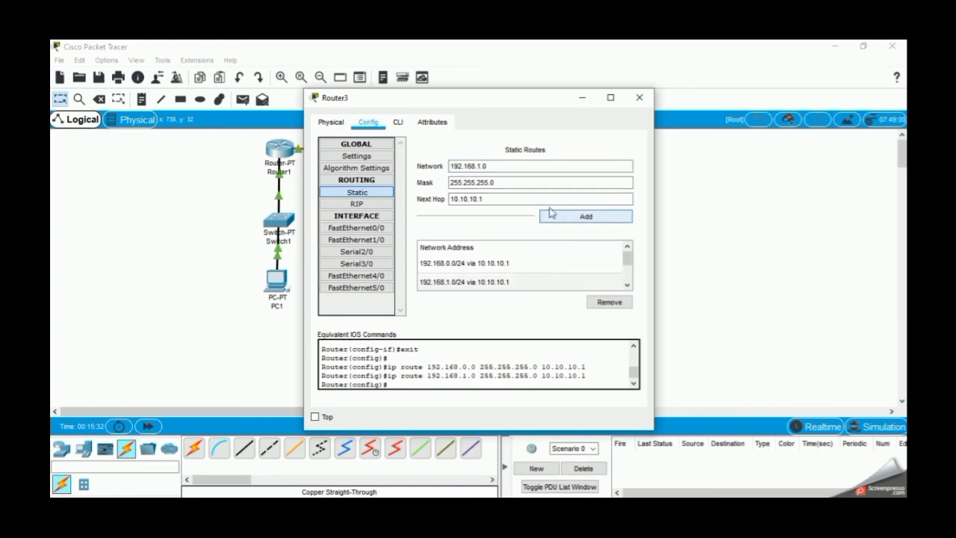
# Step: Add a third static route on Router3 to 10.10.10.0, mask 255.255.255.0, via next hop 20.20.20.1, and close its configuration
pyautogui.click(497, 169)
pyautogui.press('BackSpace')
pyautogui.press('BackSpace')
pyautogui.press('BackSpace')
pyautogui.press('BackSpace')
pyautogui.press('BackSpace')
pyautogui.press('BackSpace')
pyautogui.press('BackSpace')
pyautogui.press('BackSpace')
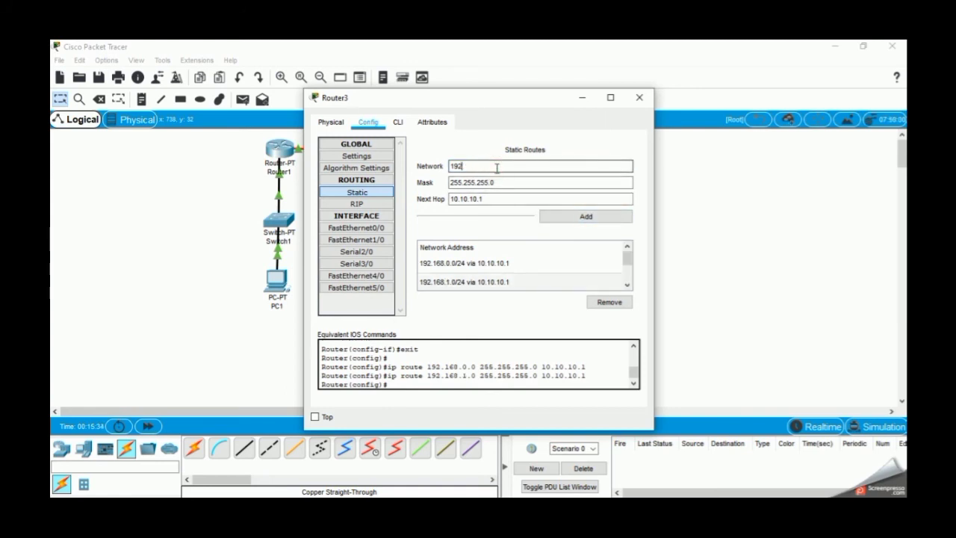
pyautogui.press('BackSpace')
pyautogui.press('BackSpace')
pyautogui.press('BackSpace')
pyautogui.write('10.10.10.0')
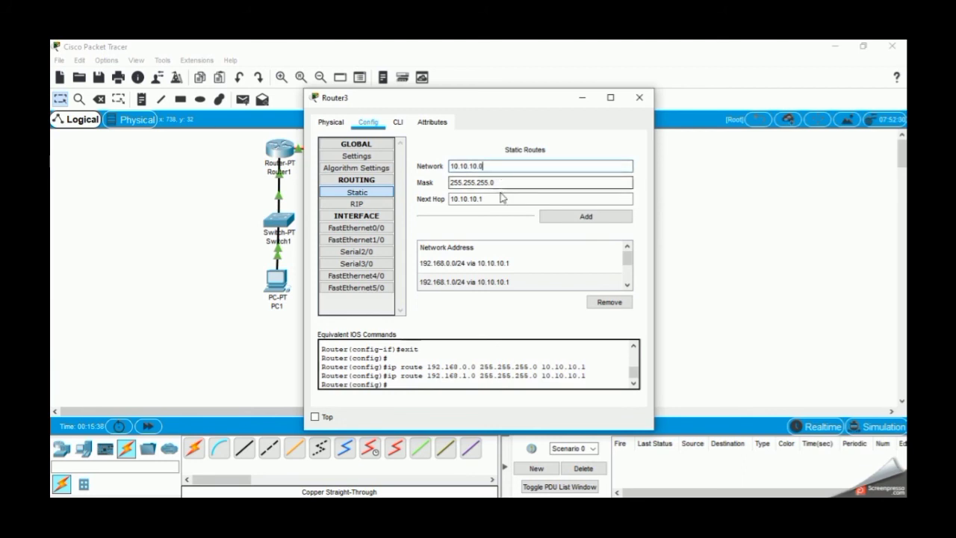
pyautogui.click(503, 199)
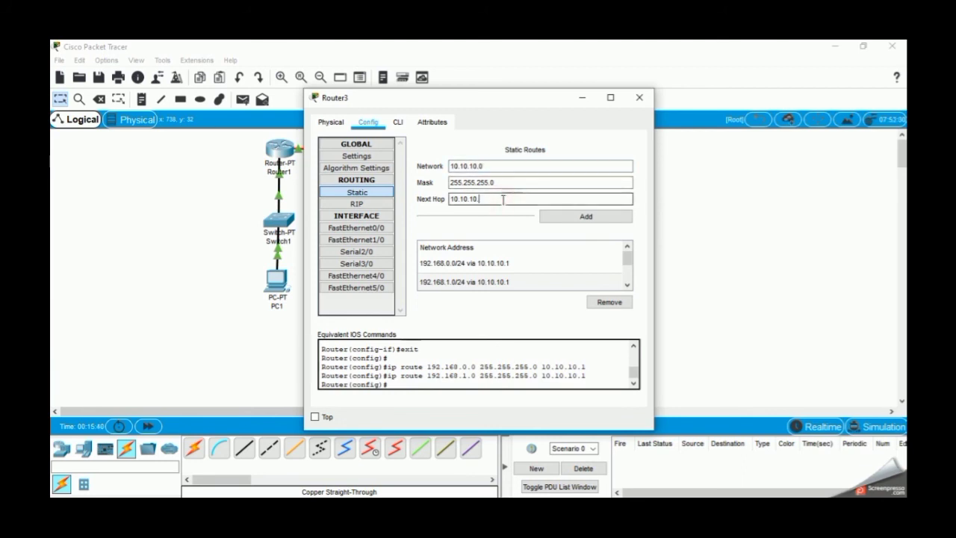
pyautogui.press('BackSpace')
pyautogui.press('BackSpace')
pyautogui.press('BackSpace')
pyautogui.press('BackSpace')
pyautogui.press('BackSpace')
pyautogui.press('BackSpace')
pyautogui.press('BackSpace')
pyautogui.press('BackSpace')
pyautogui.press('BackSpace')
pyautogui.write('20.20')
pyautogui.click(551, 216)
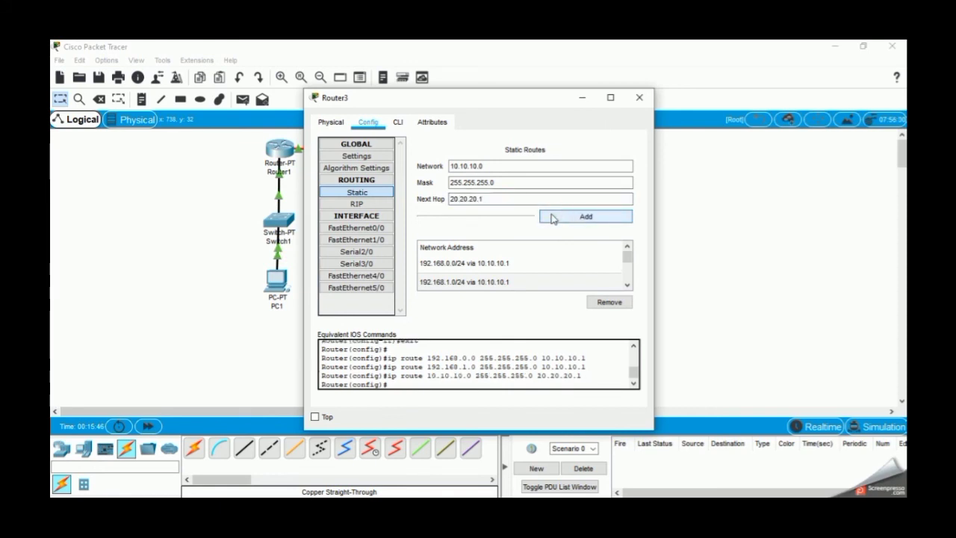
pyautogui.click(628, 286)
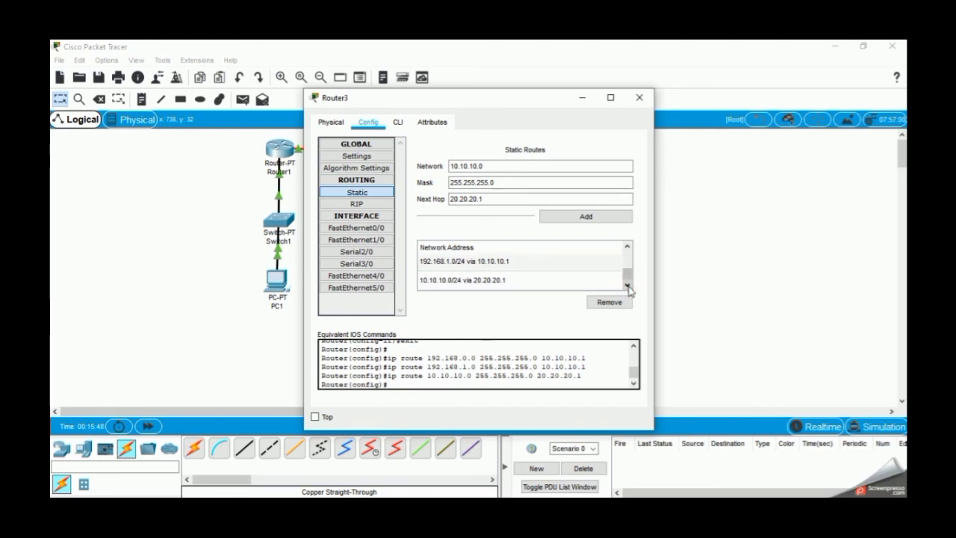
pyautogui.click(640, 98)
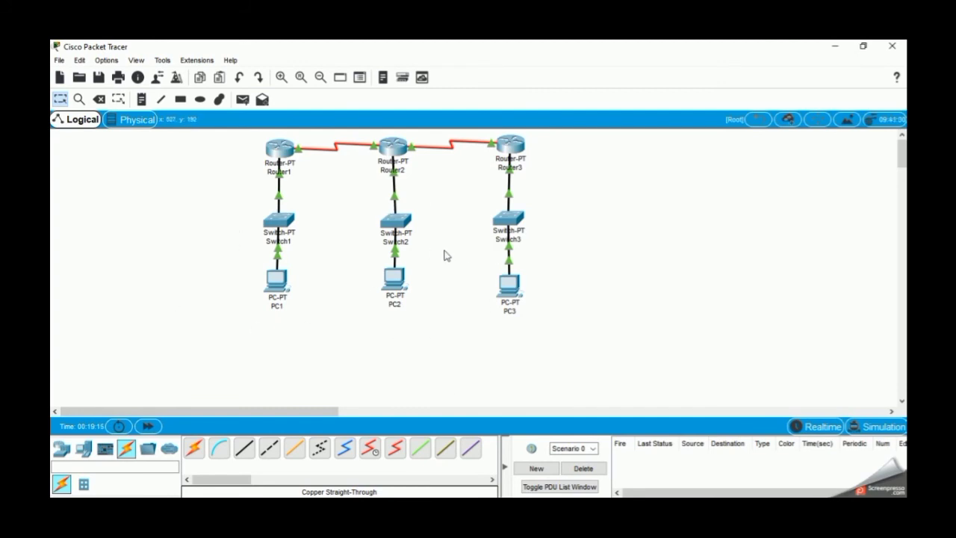
# Step: Send a simple PDU from PC1 to PC3 and play its delivery in simulation mode
pyautogui.click(237, 104)
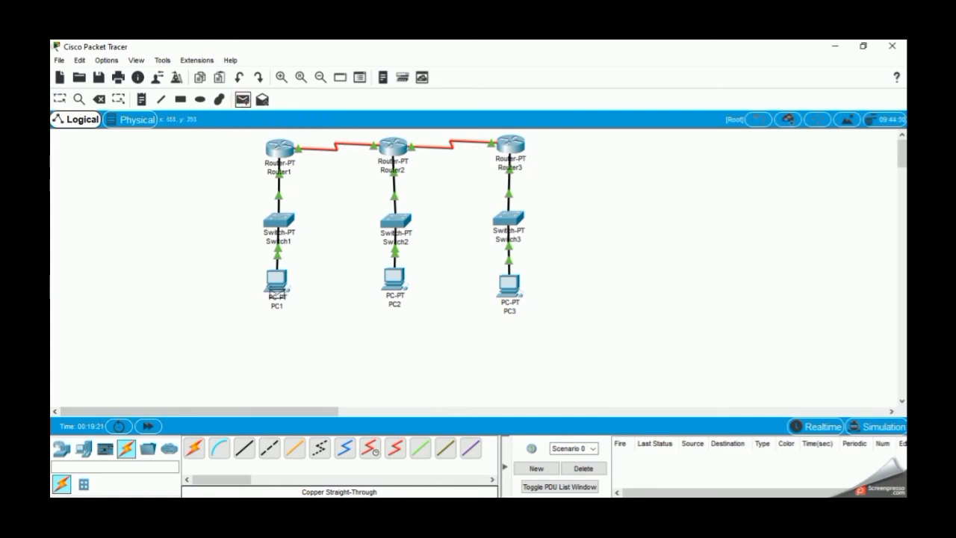
pyautogui.click(277, 287)
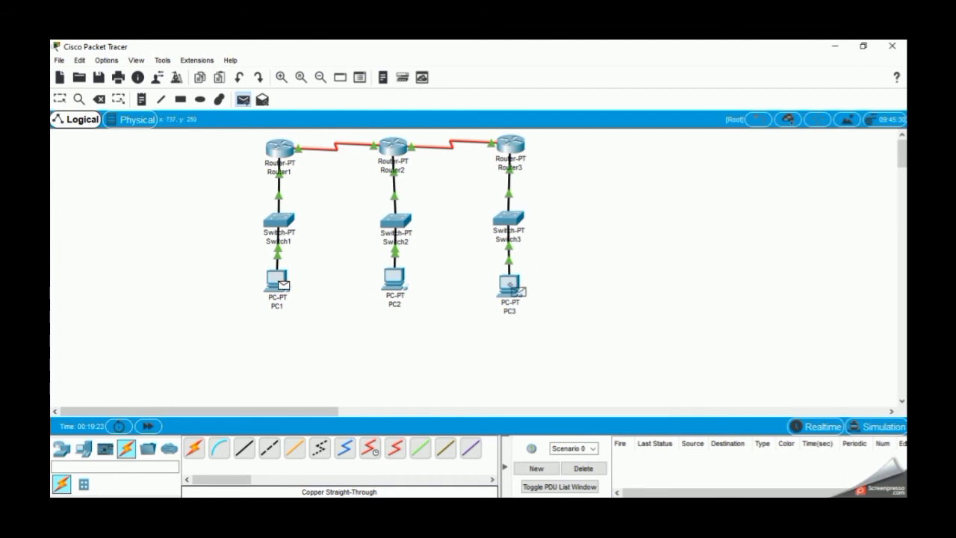
pyautogui.click(514, 290)
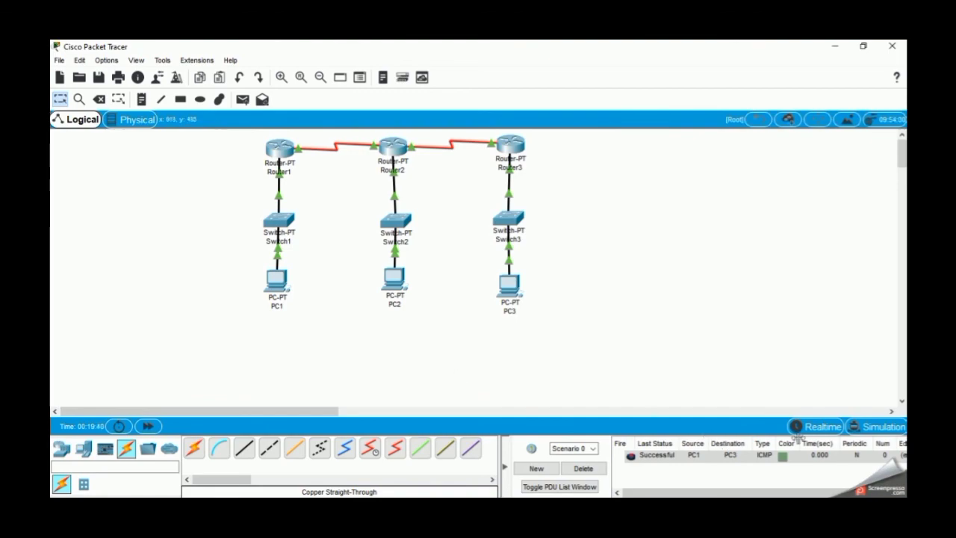
pyautogui.click(865, 430)
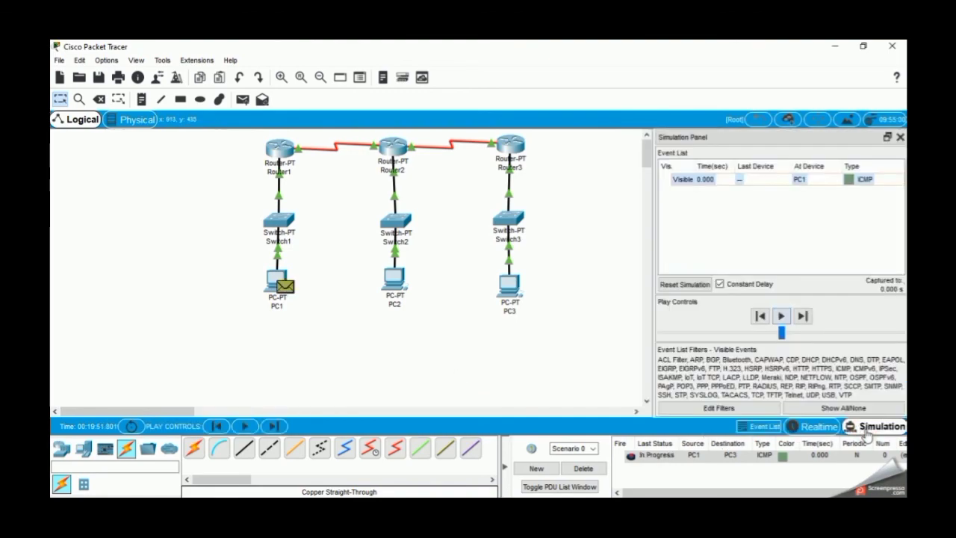
pyautogui.click(782, 318)
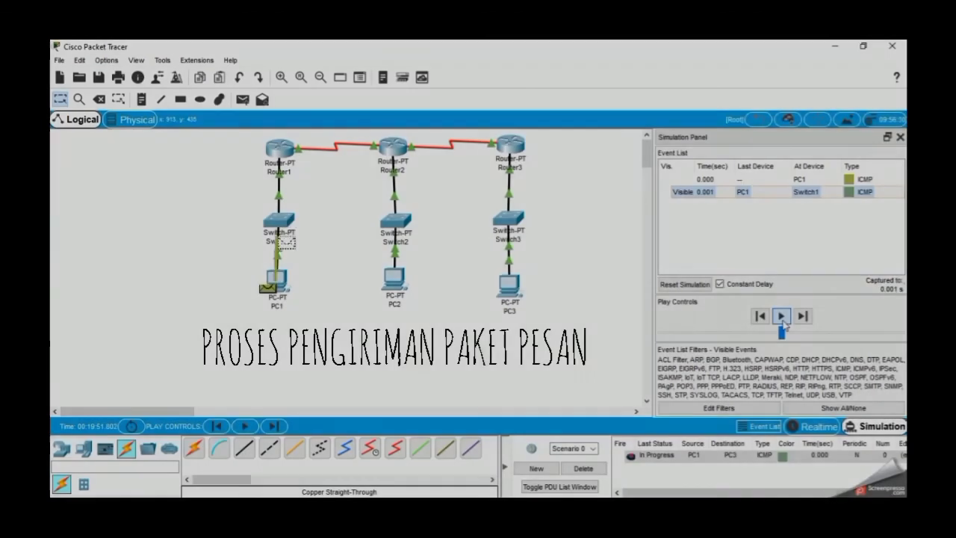